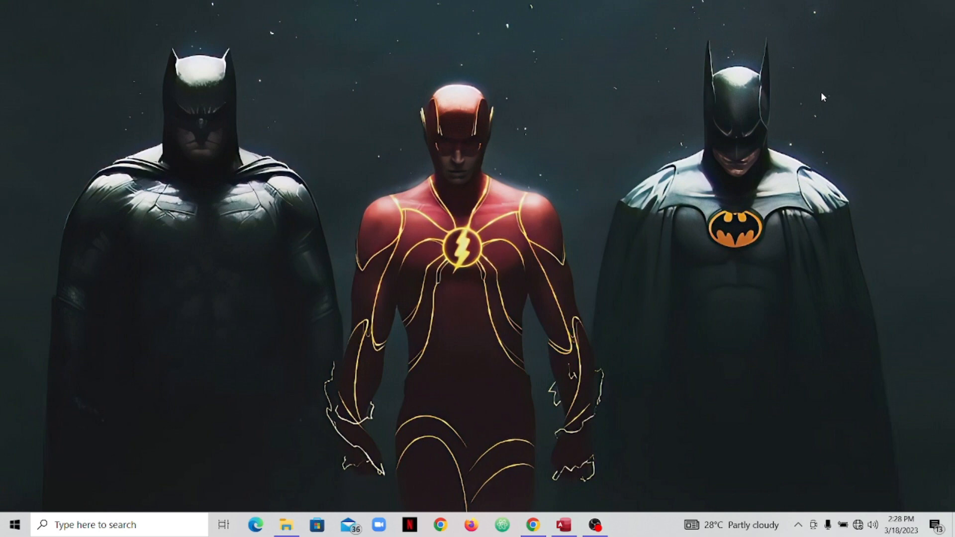
Switch to Access and open the Customers and Orders tables in datasheet view.
{"action": "left_click", "coordinate": [564, 525]}
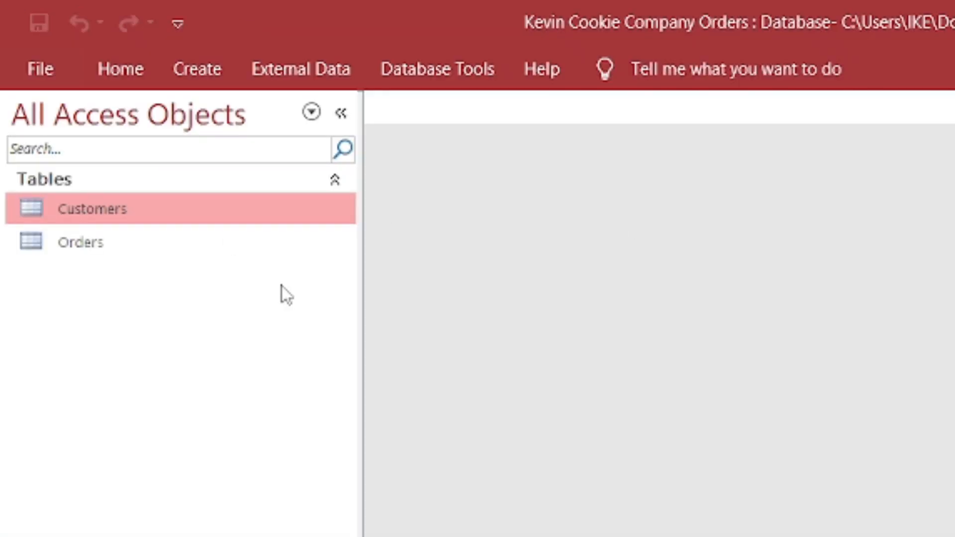
{"action": "double_click", "coordinate": [208, 200]}
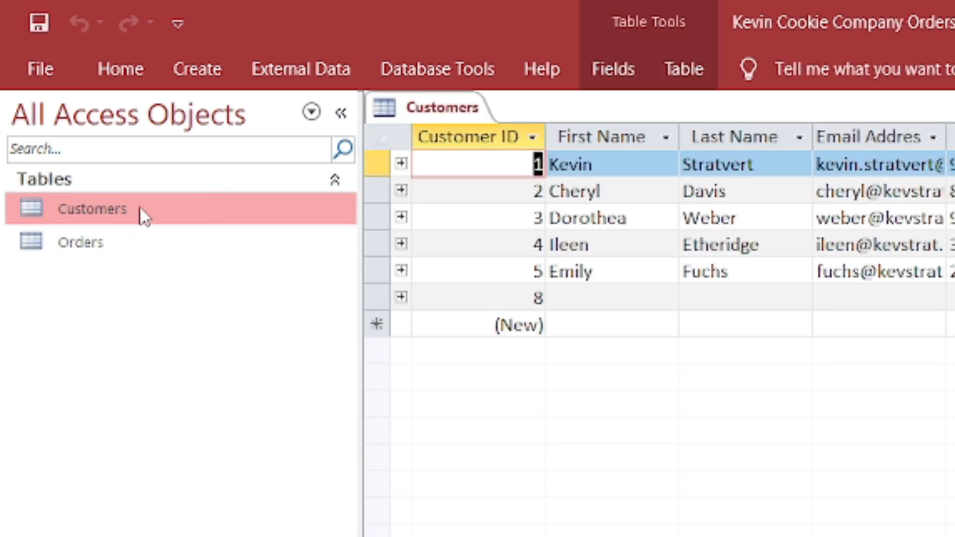
{"action": "double_click", "coordinate": [107, 248]}
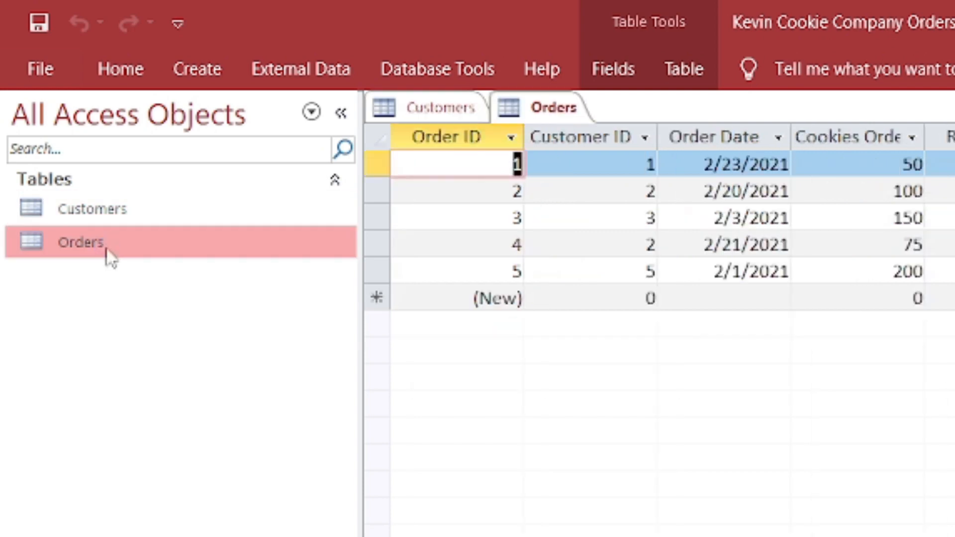
{"action": "left_click", "coordinate": [114, 215]}
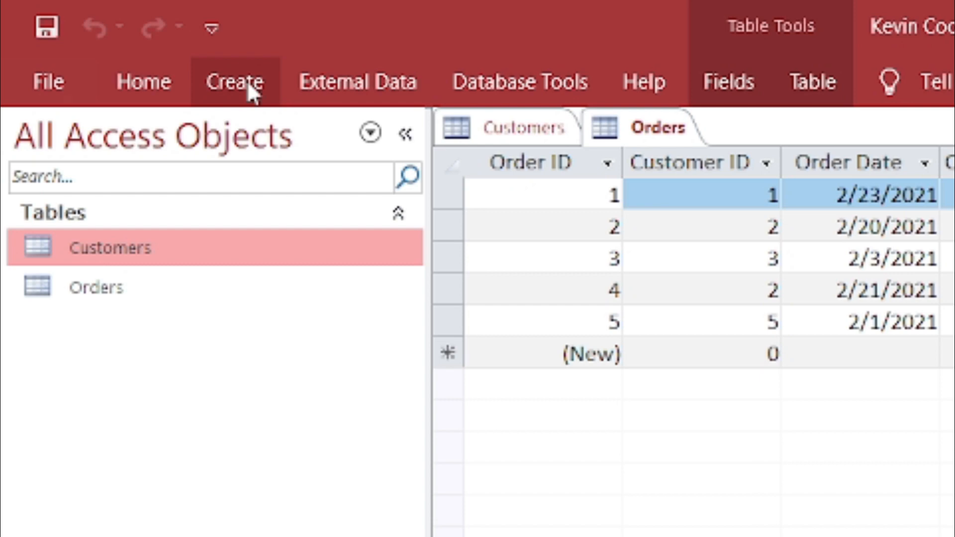
Create a new query in design view, add the Customers table to it and close the table chooser.
{"action": "left_click", "coordinate": [93, 33]}
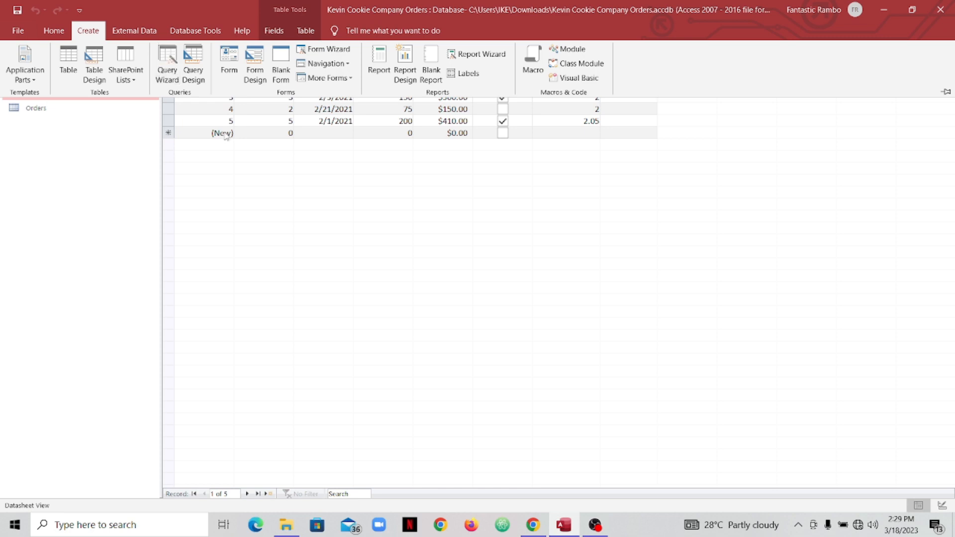
{"action": "left_click", "coordinate": [195, 75]}
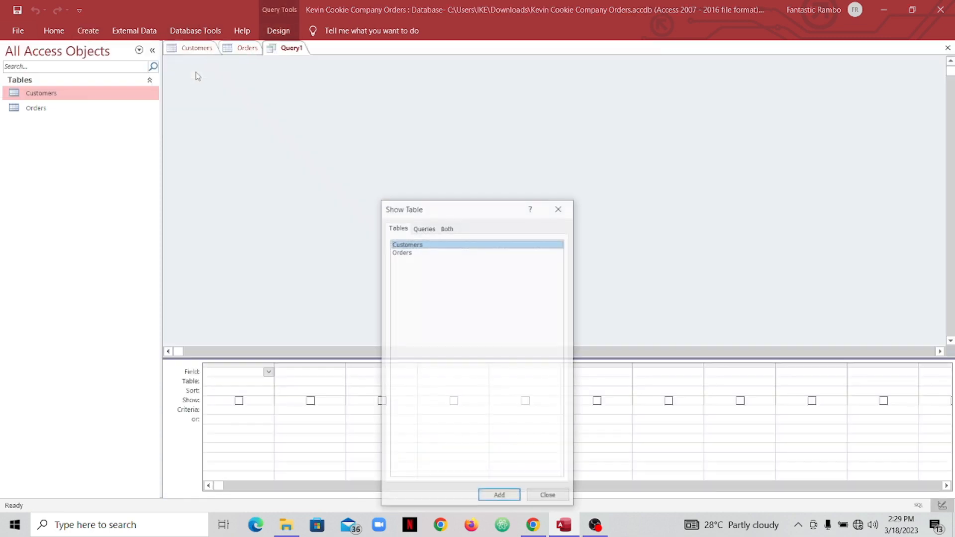
{"action": "left_click_drag", "start_coordinate": [450, 205], "coordinate": [481, 93]}
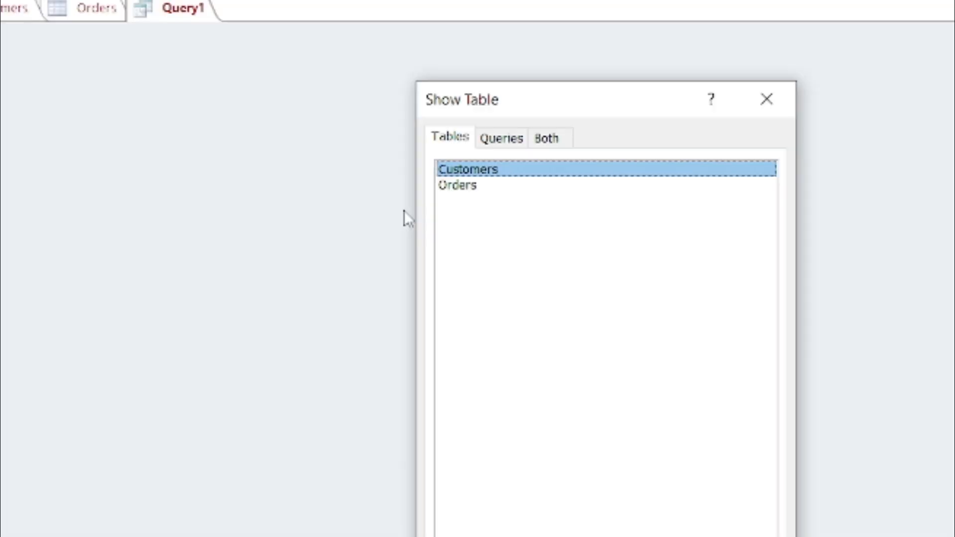
{"action": "left_click", "coordinate": [512, 138]}
{"action": "left_click", "coordinate": [559, 142]}
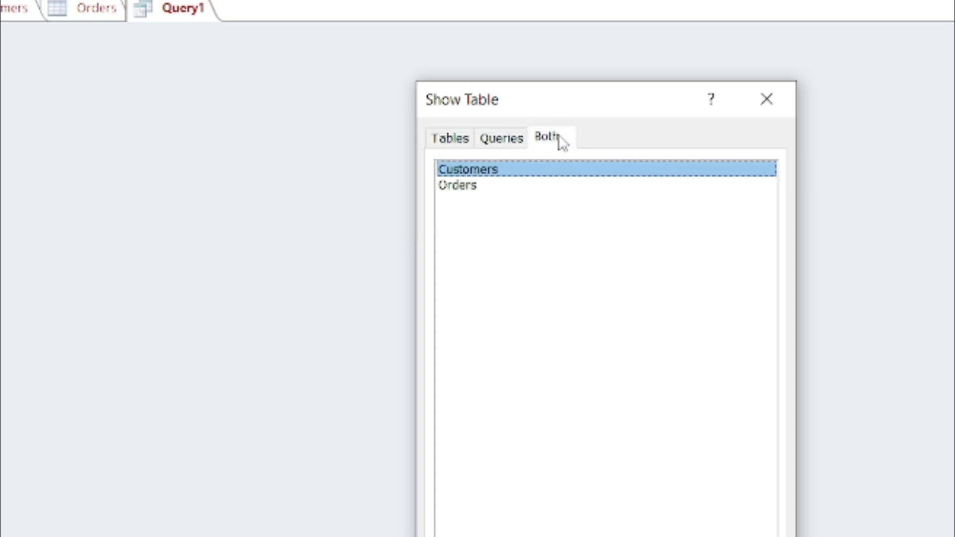
{"action": "left_click", "coordinate": [453, 140]}
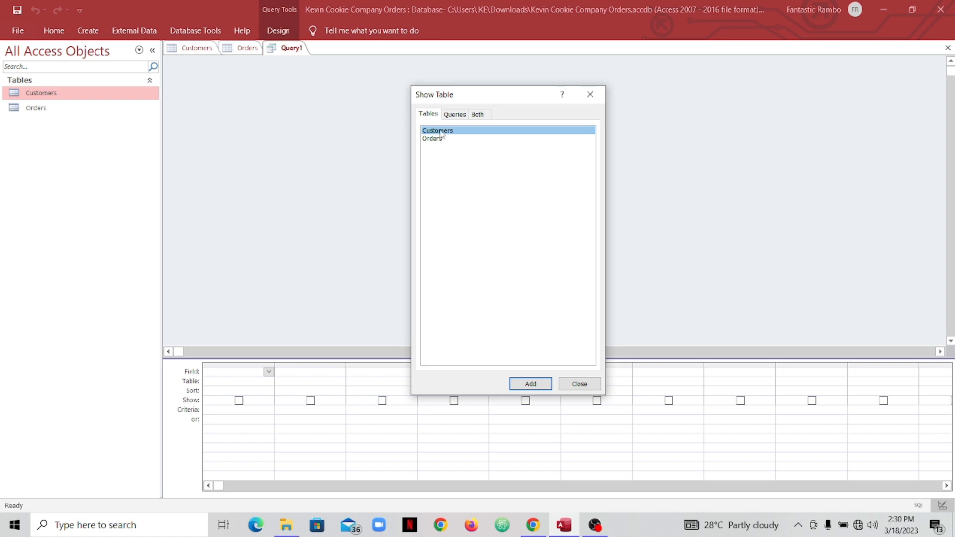
{"action": "left_click_drag", "start_coordinate": [468, 98], "coordinate": [592, 67]}
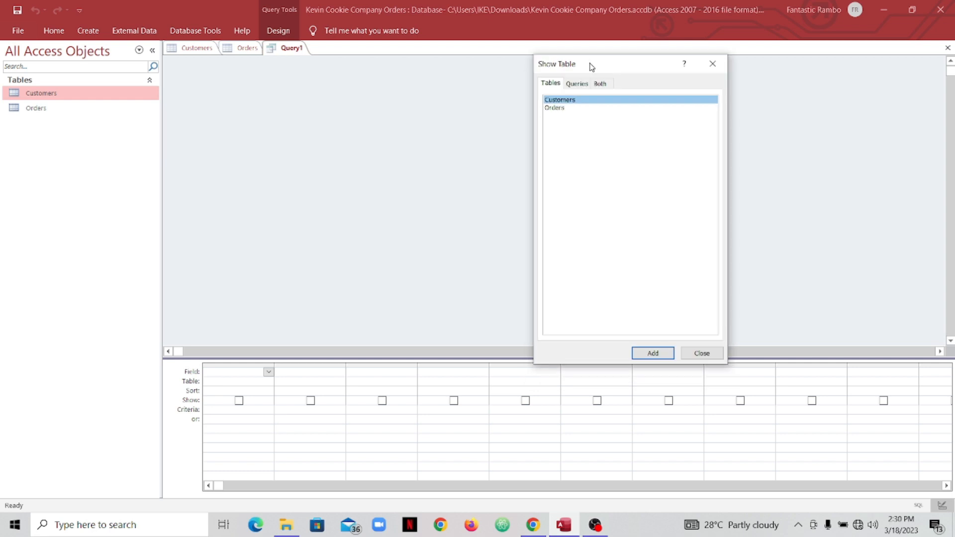
{"action": "double_click", "coordinate": [591, 101]}
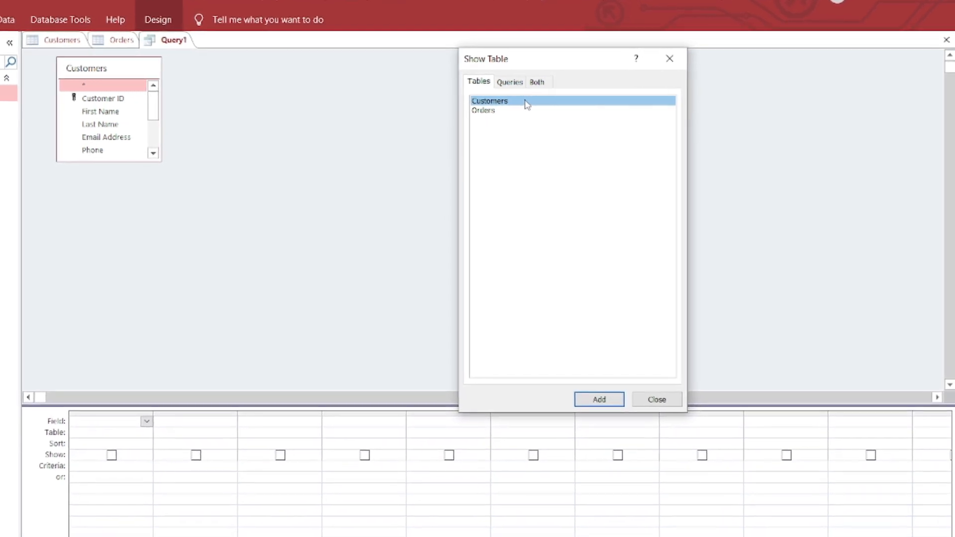
{"action": "left_click_drag", "start_coordinate": [512, 60], "coordinate": [2, 15]}
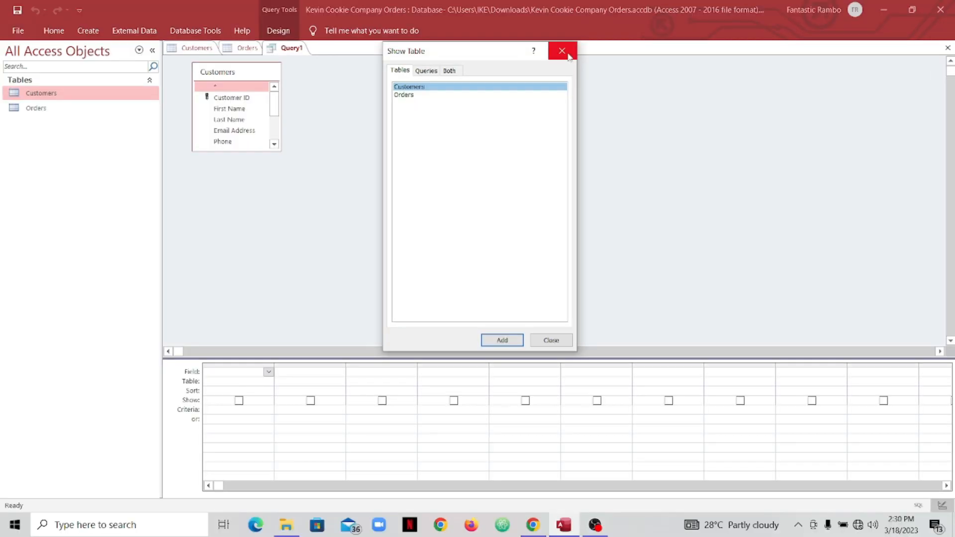
{"action": "left_click", "coordinate": [189, 11]}
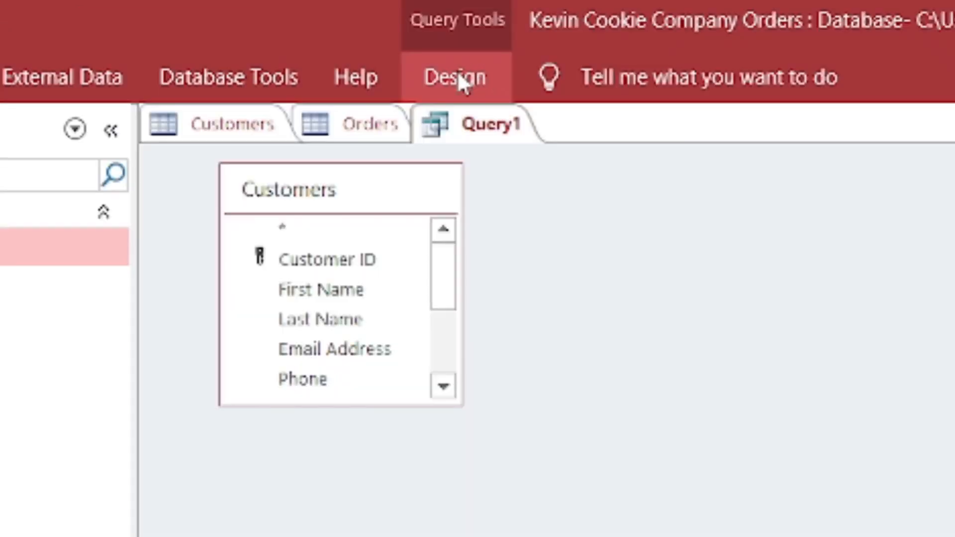
Add a second copy of the Customers table to the query and remove that duplicate again.
{"action": "left_click", "coordinate": [279, 32]}
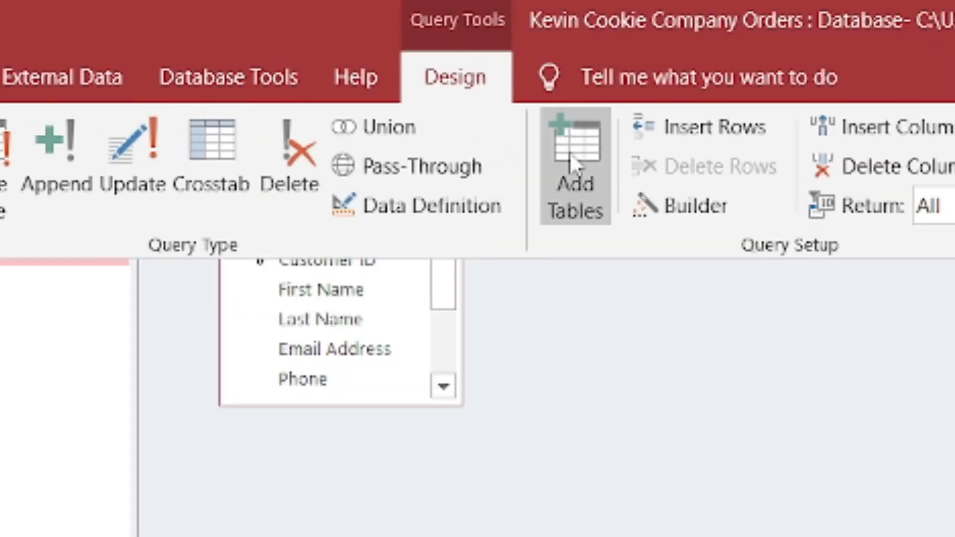
{"action": "left_click", "coordinate": [585, 195]}
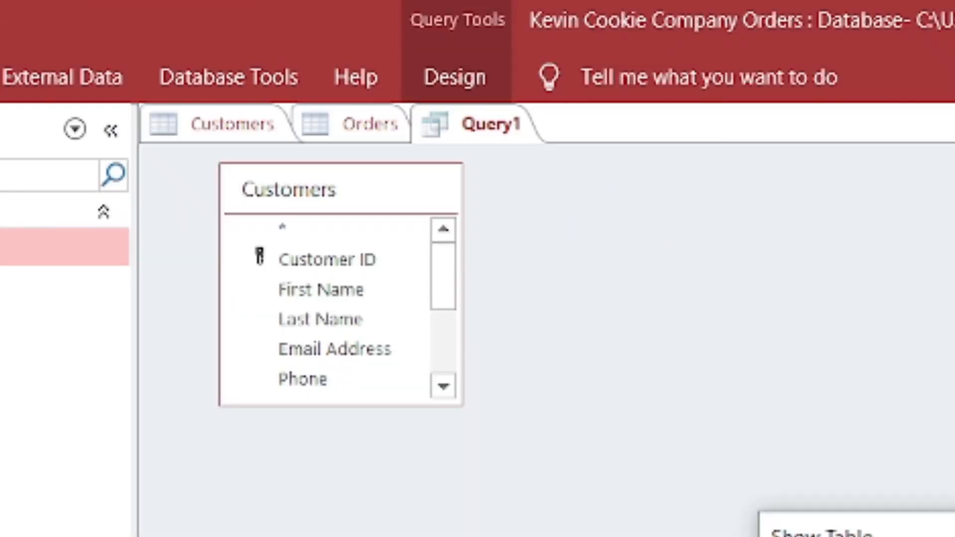
{"action": "left_click_drag", "start_coordinate": [504, 70], "coordinate": [527, 58]}
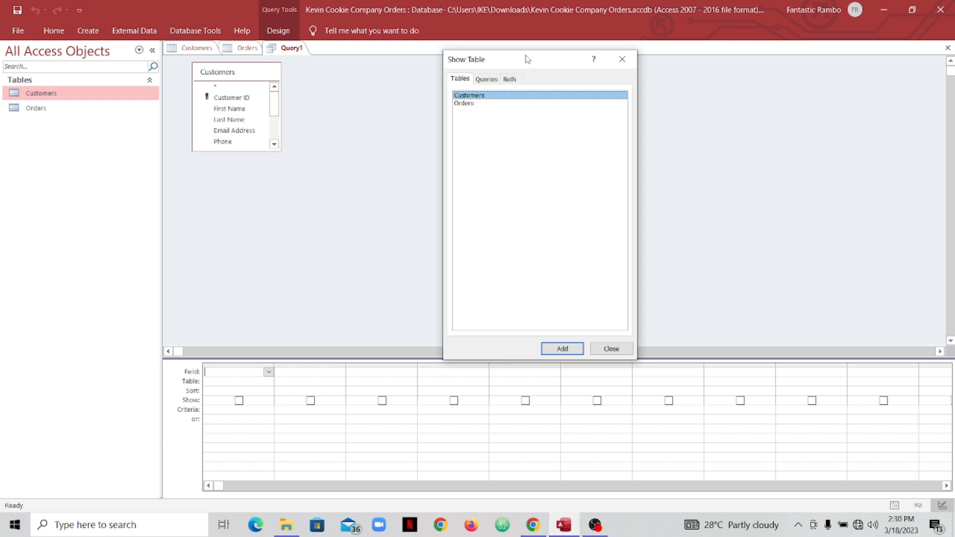
{"action": "mouse_move", "coordinate": [527, 59]}
{"action": "left_mouse_down"}
{"action": "mouse_move", "coordinate": [544, 15]}
{"action": "mouse_move", "coordinate": [535, 53]}
{"action": "left_mouse_up"}
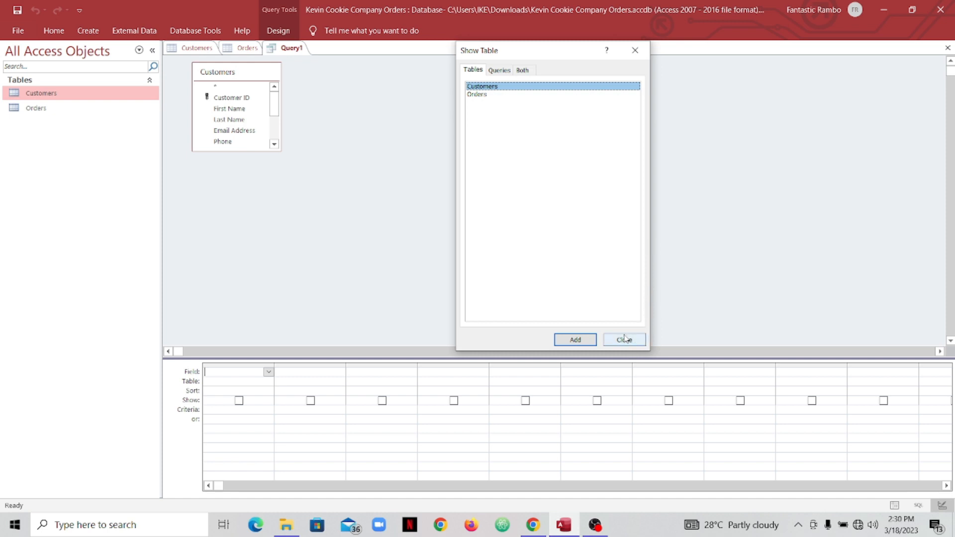
{"action": "double_click", "coordinate": [509, 87]}
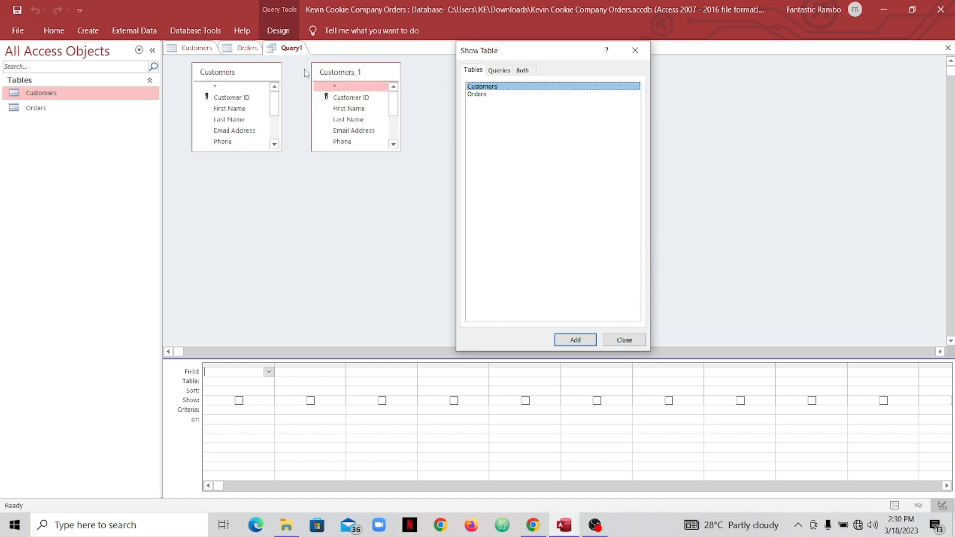
{"action": "left_click", "coordinate": [624, 340]}
{"action": "left_click", "coordinate": [379, 75]}
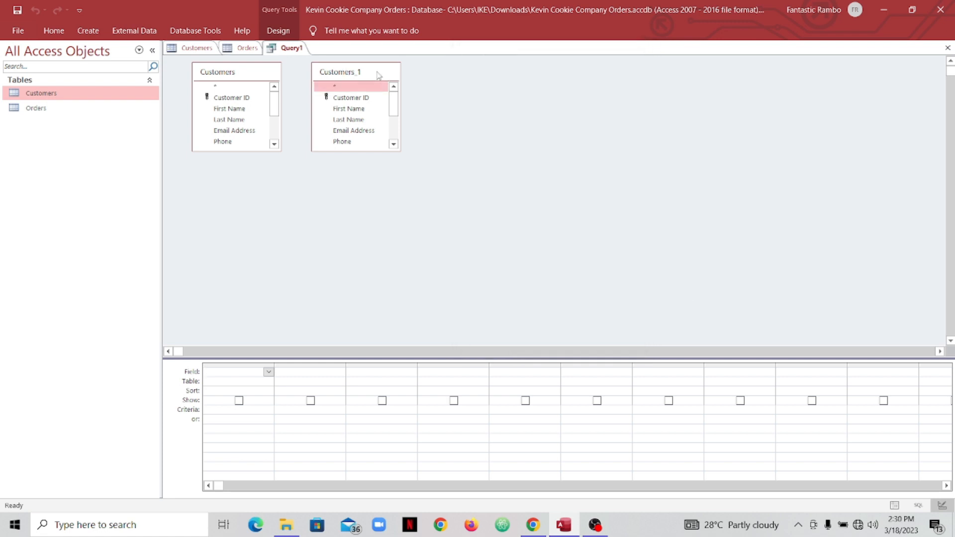
{"action": "key", "text": "Delete"}
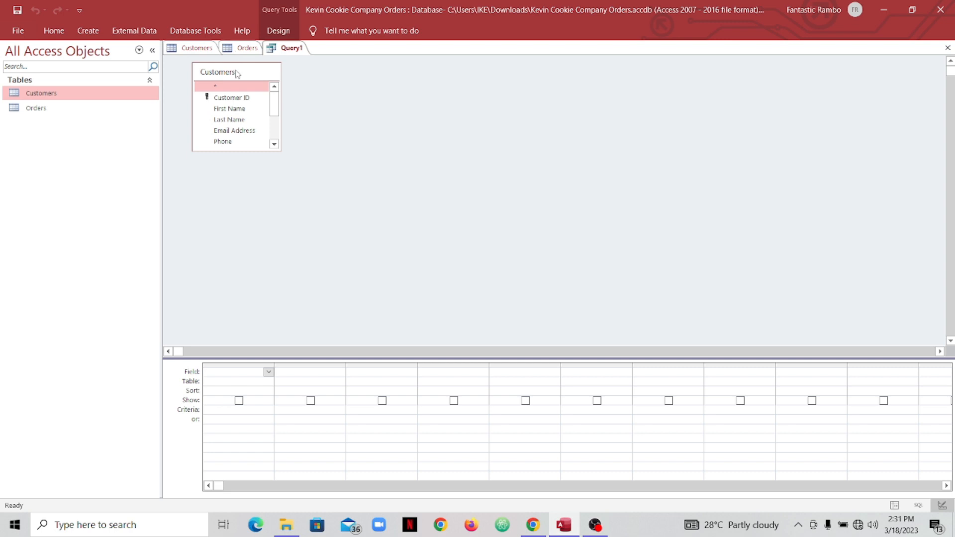
Reposition the Customers field list in the query design and enlarge it to show every field down to Notes.
{"action": "left_click_drag", "start_coordinate": [236, 74], "coordinate": [281, 90]}
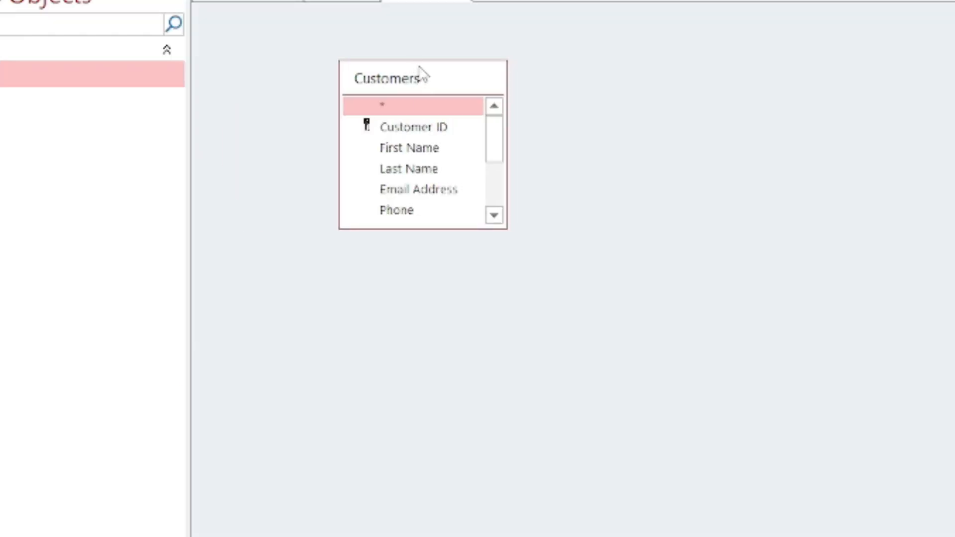
{"action": "left_click_drag", "start_coordinate": [431, 228], "coordinate": [453, 375]}
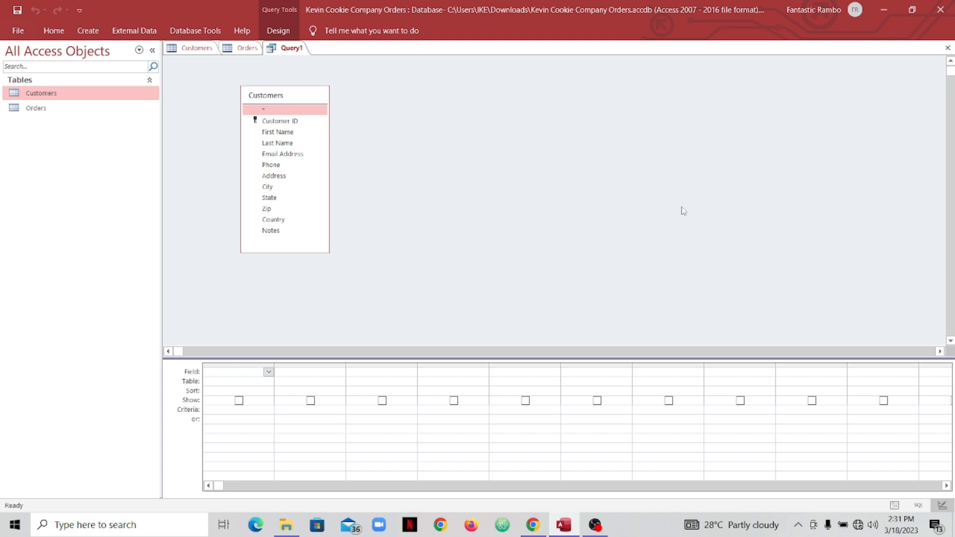
{"action": "mouse_move", "coordinate": [290, 96]}
{"action": "left_mouse_down"}
{"action": "mouse_move", "coordinate": [298, 93]}
{"action": "mouse_move", "coordinate": [280, 95]}
{"action": "left_mouse_up"}
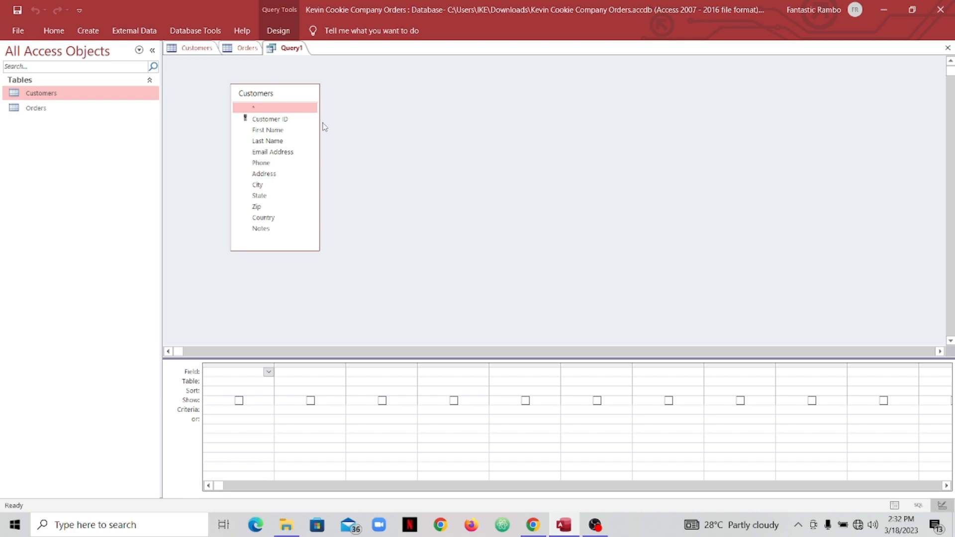
Add the First Name, Last Name and Country fields from Customers to the query design grid.
{"action": "double_click", "coordinate": [288, 131]}
{"action": "double_click", "coordinate": [283, 142]}
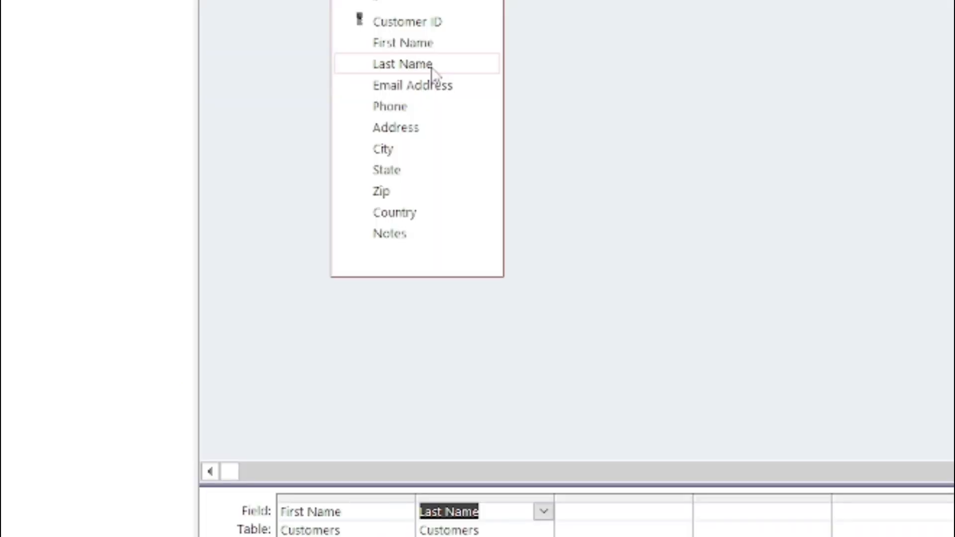
{"action": "double_click", "coordinate": [444, 215]}
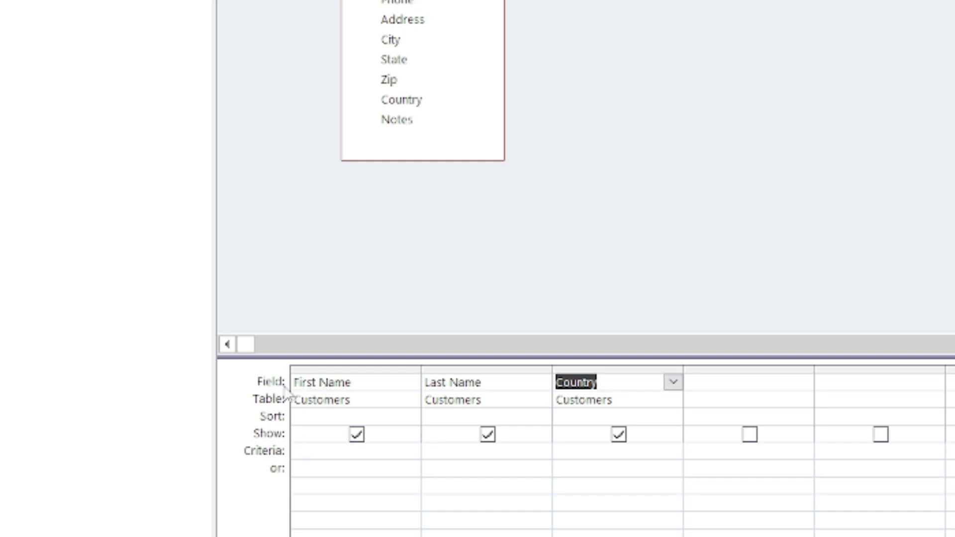
Examine the field and source table entries of the First Name, Last Name and Country columns in the design grid.
{"action": "left_click", "coordinate": [414, 387]}
{"action": "left_click", "coordinate": [412, 382]}
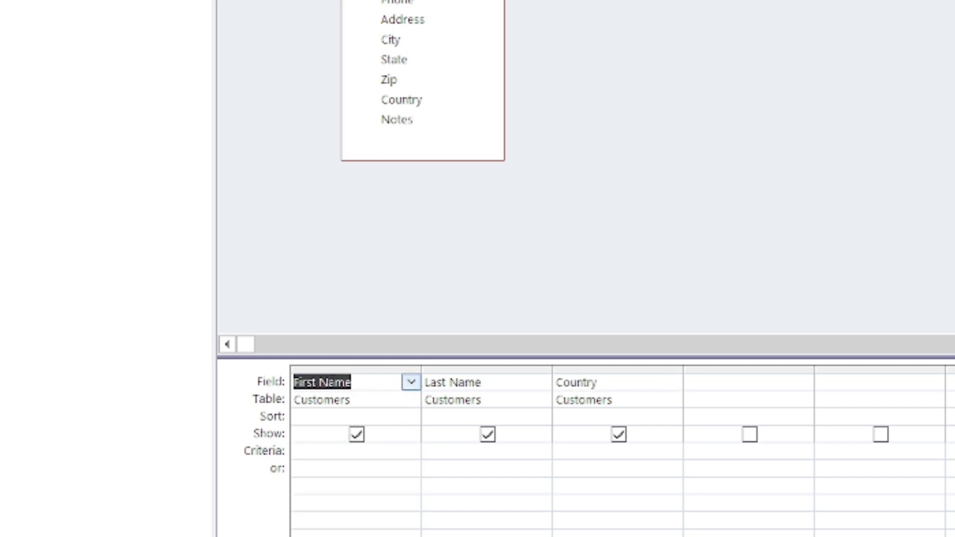
{"action": "left_click", "coordinate": [381, 382]}
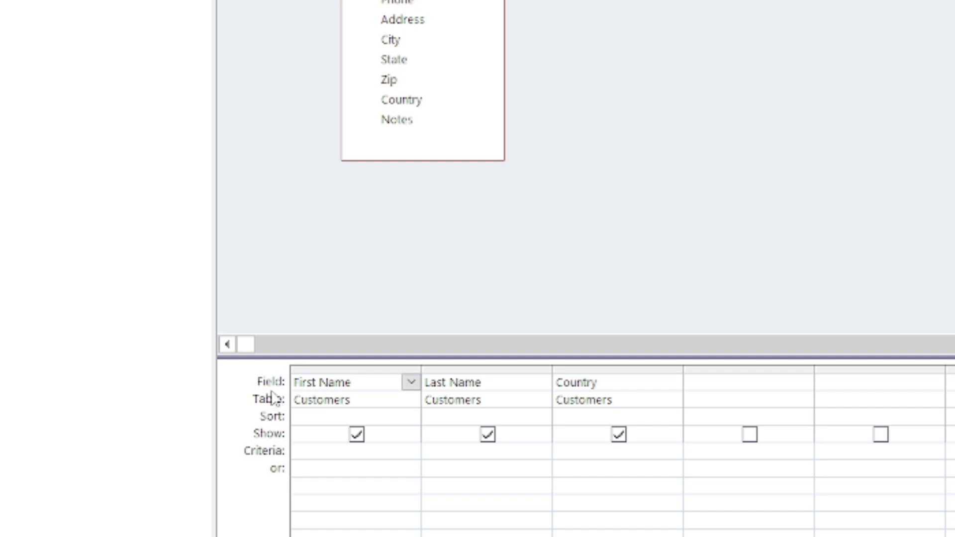
{"action": "left_click", "coordinate": [412, 401]}
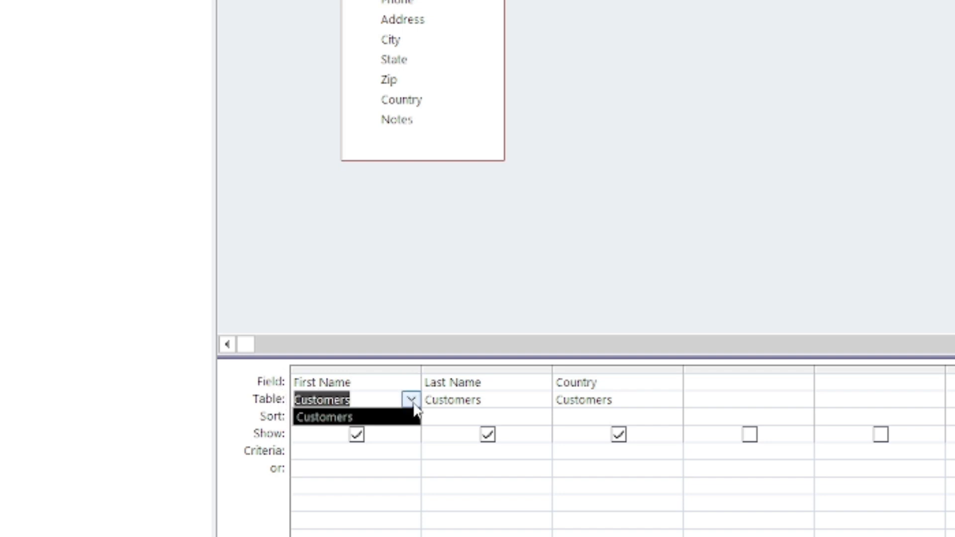
{"action": "left_click", "coordinate": [373, 386]}
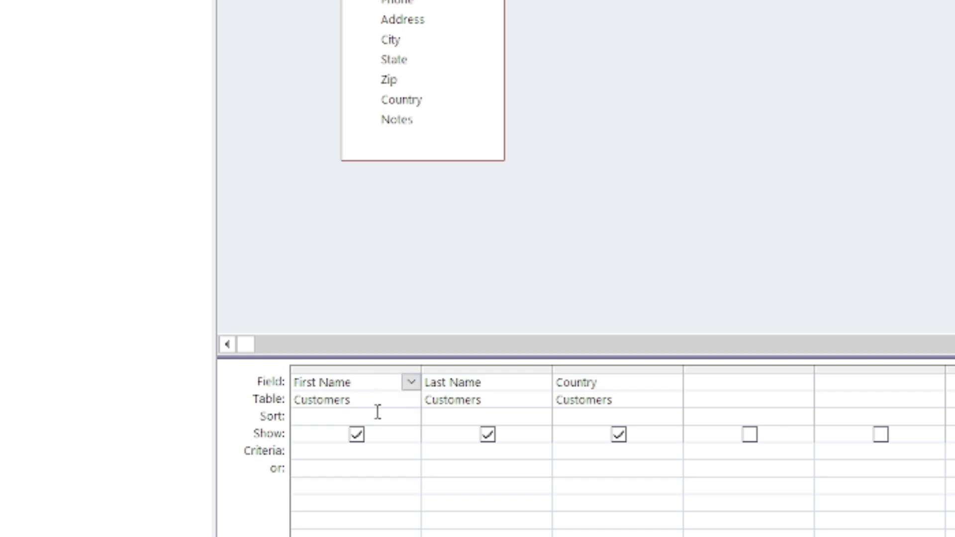
{"action": "left_click", "coordinate": [498, 380]}
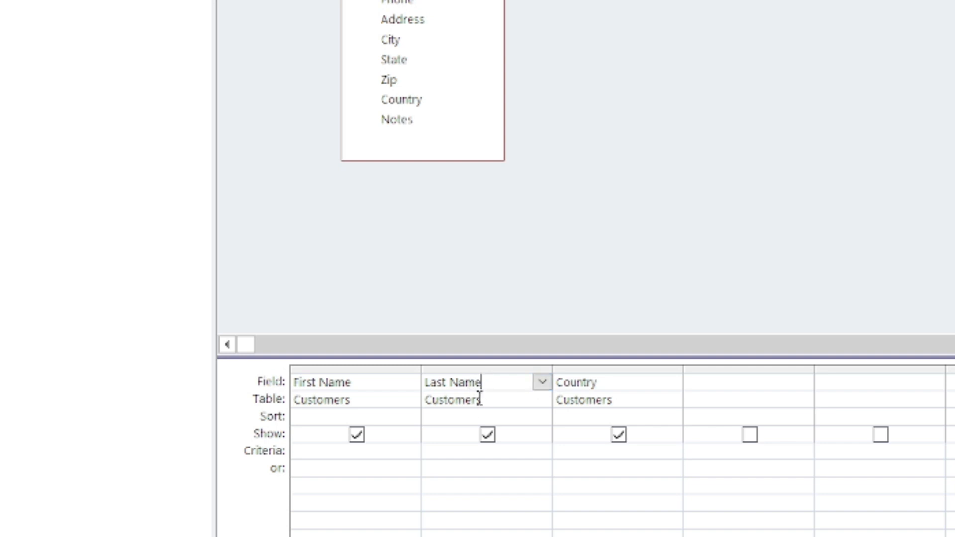
{"action": "left_click", "coordinate": [600, 383]}
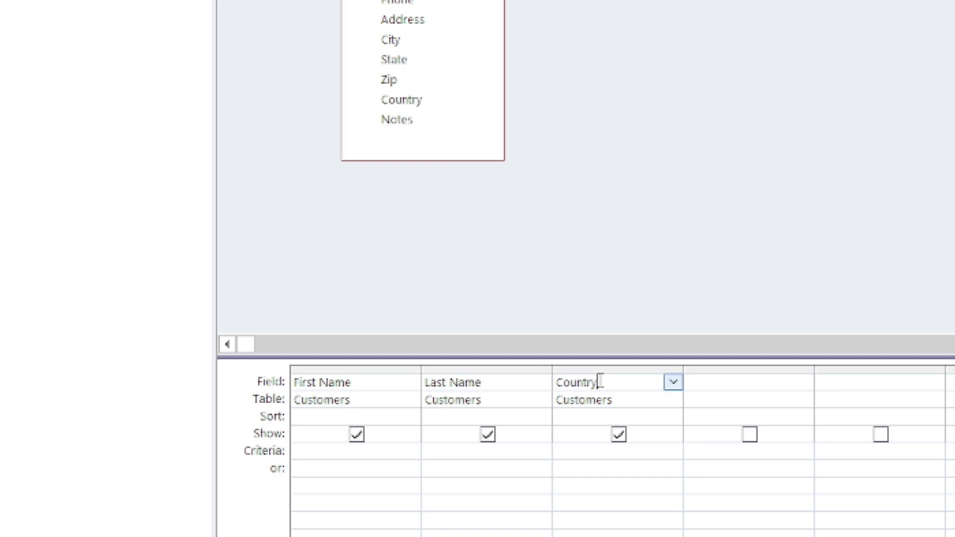
{"action": "left_click", "coordinate": [621, 402]}
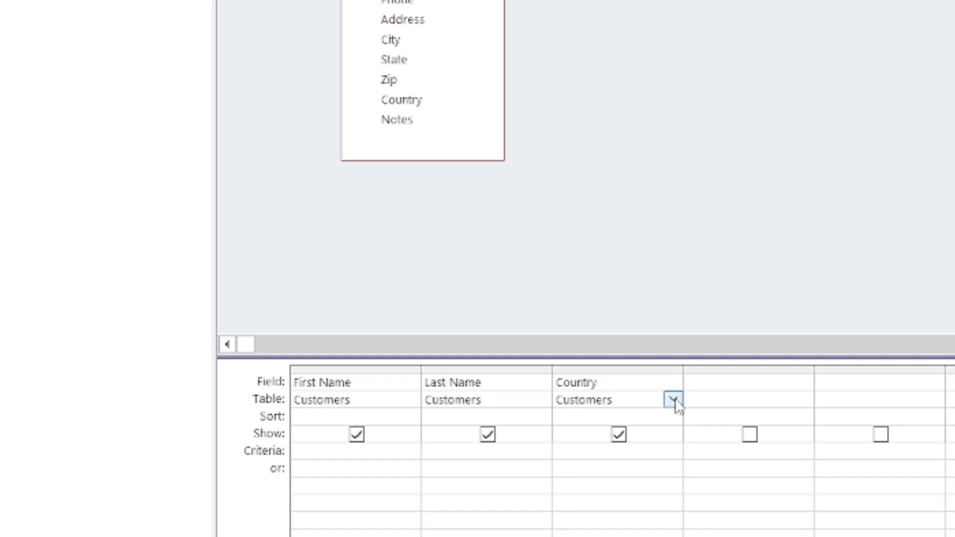
{"action": "left_click_drag", "start_coordinate": [628, 398], "coordinate": [556, 408]}
{"action": "left_click", "coordinate": [637, 404]}
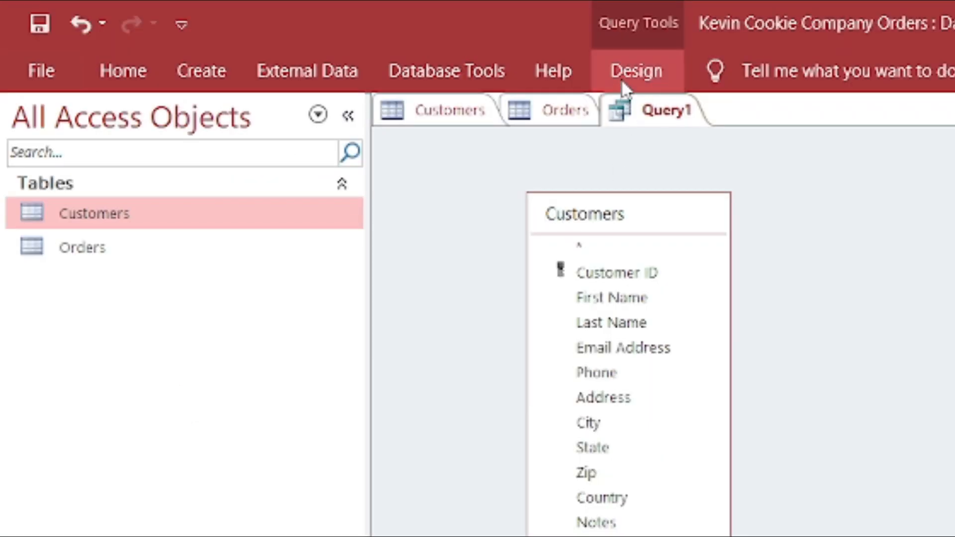
Run the query to list the customers' first name, last name and country.
{"action": "left_click", "coordinate": [640, 70]}
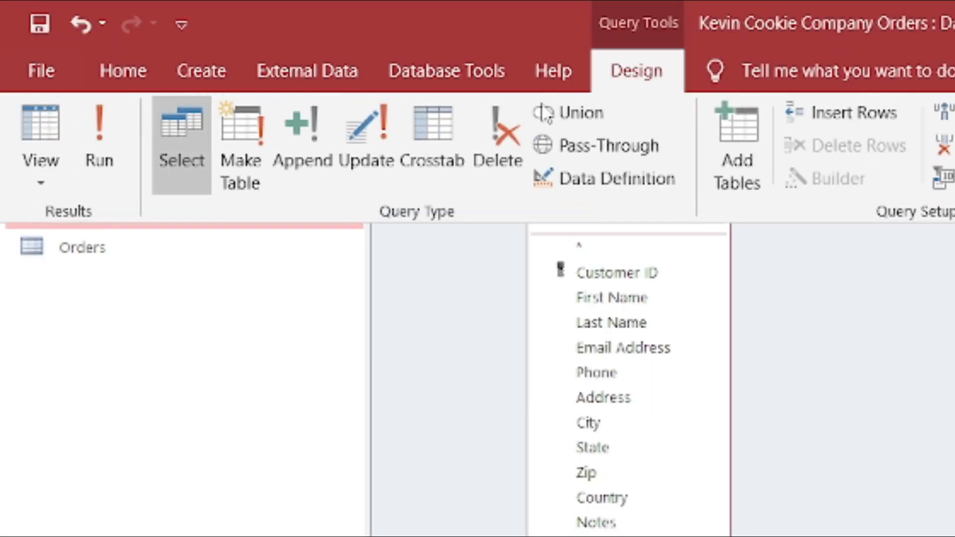
{"action": "left_click", "coordinate": [116, 144]}
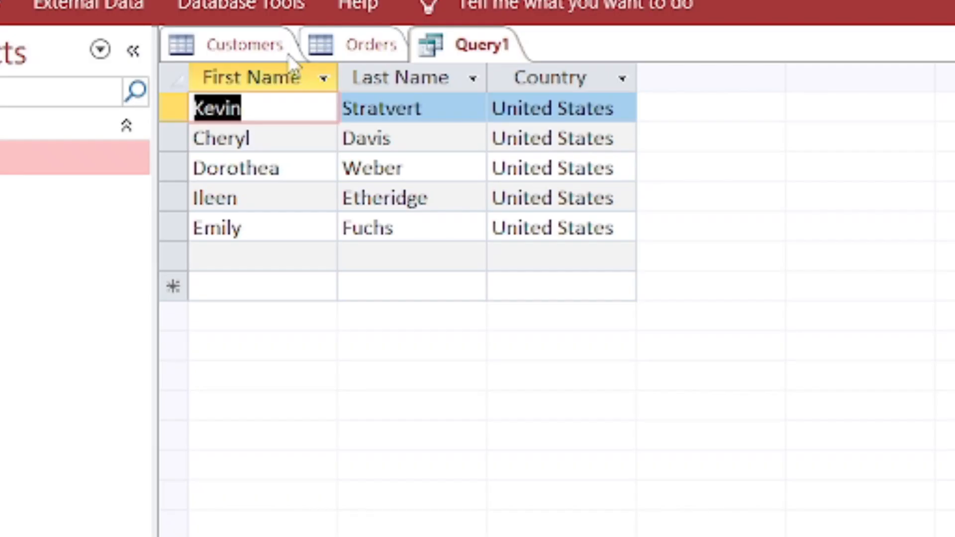
Return the query to design view, set the Last Name criterion to "w", and run the query.
{"action": "right_click", "coordinate": [463, 47]}
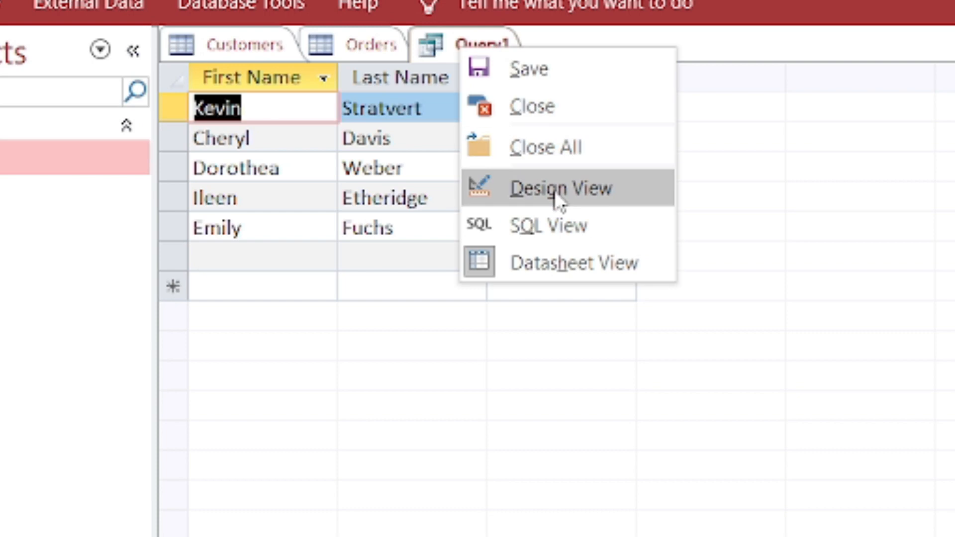
{"action": "left_click", "coordinate": [592, 185]}
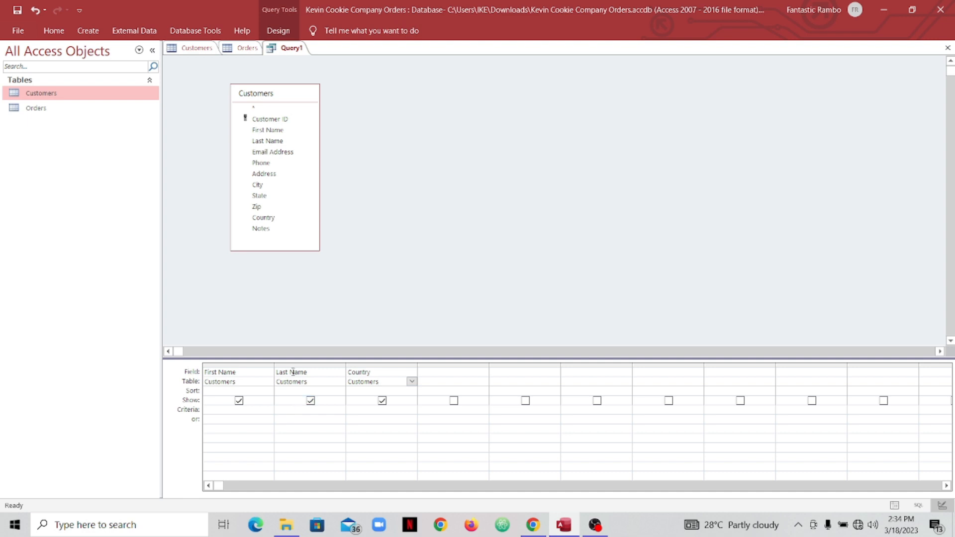
{"action": "left_click", "coordinate": [298, 410]}
{"action": "type", "text": "w"}
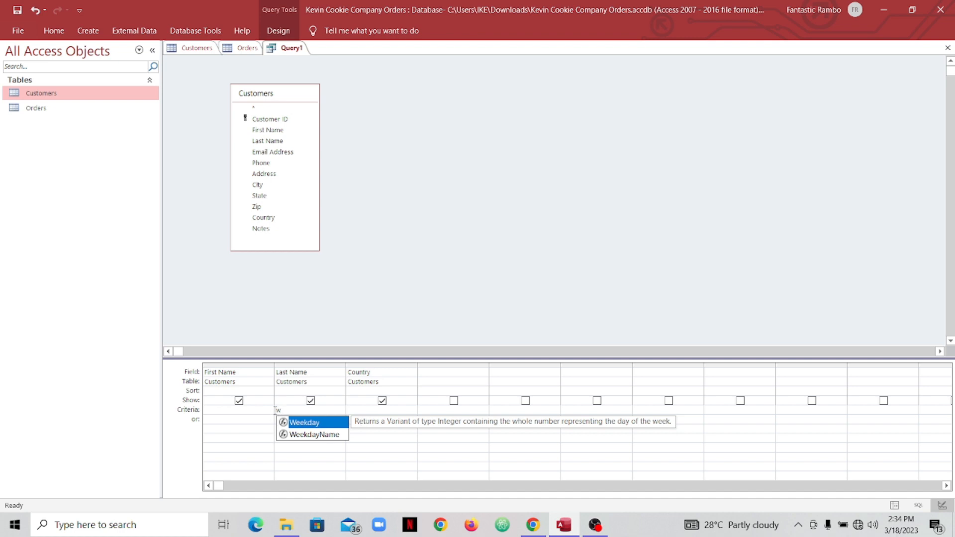
{"action": "left_click", "coordinate": [281, 409]}
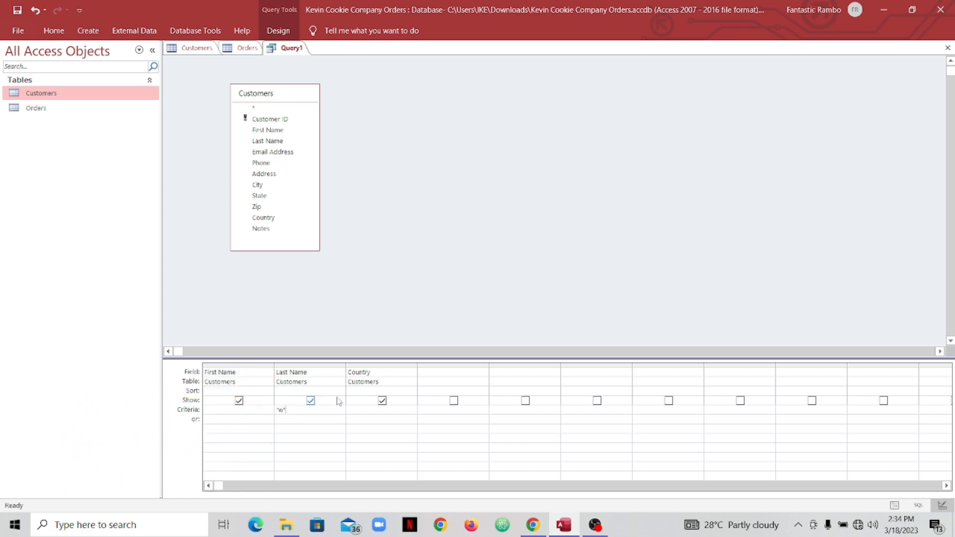
{"action": "left_click", "coordinate": [278, 31]}
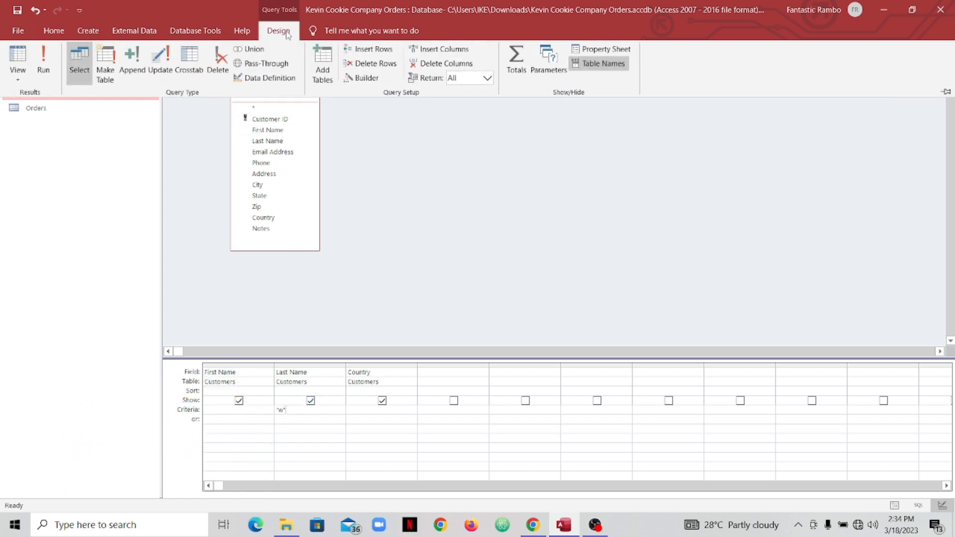
{"action": "left_click", "coordinate": [44, 59]}
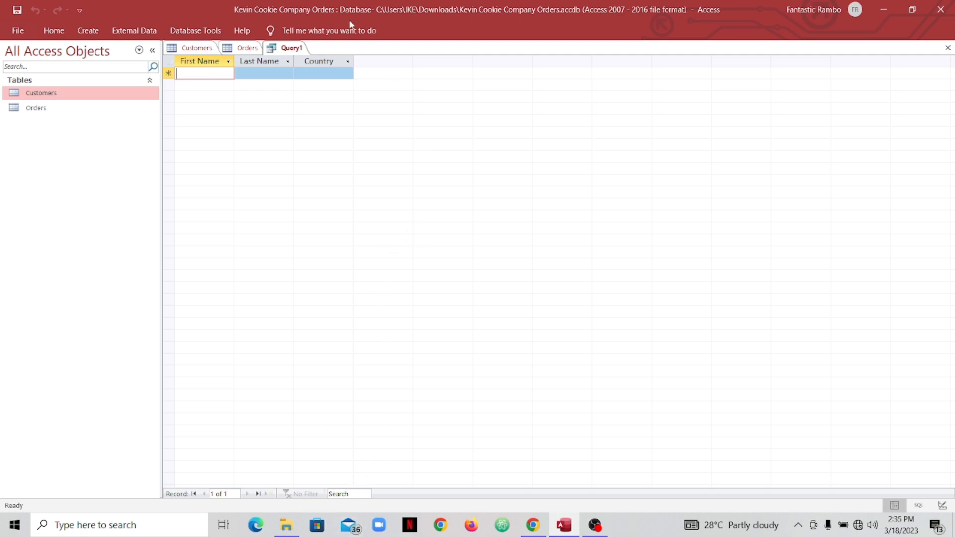
Switch to the query design and add the Customers and Orders tables to the empty design area.
{"action": "right_click", "coordinate": [282, 52]}
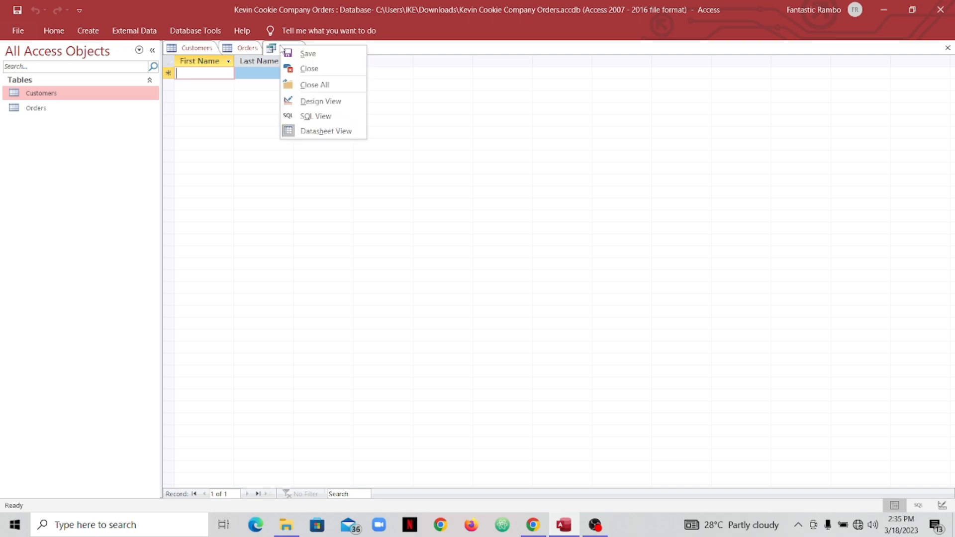
{"action": "left_click", "coordinate": [318, 100]}
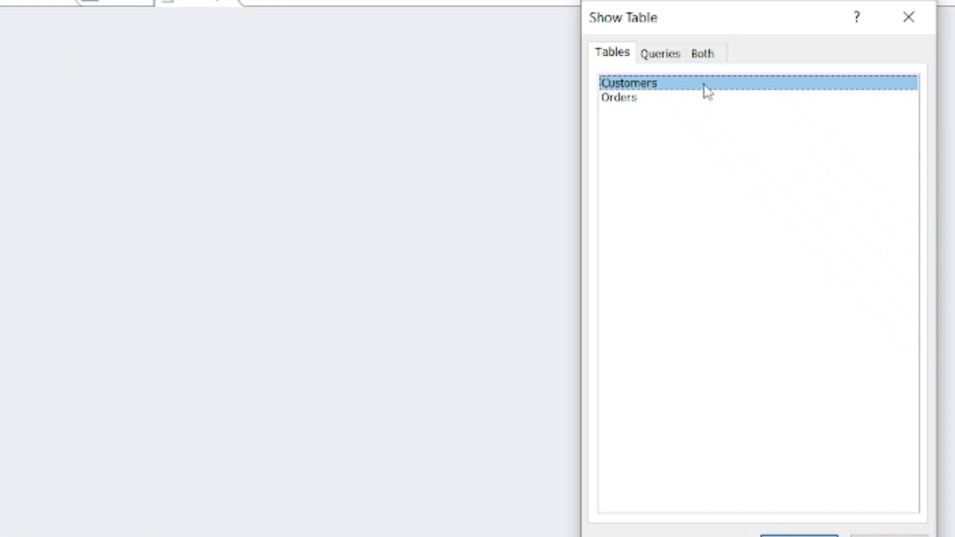
{"action": "left_click_drag", "start_coordinate": [734, 28], "coordinate": [699, 13]}
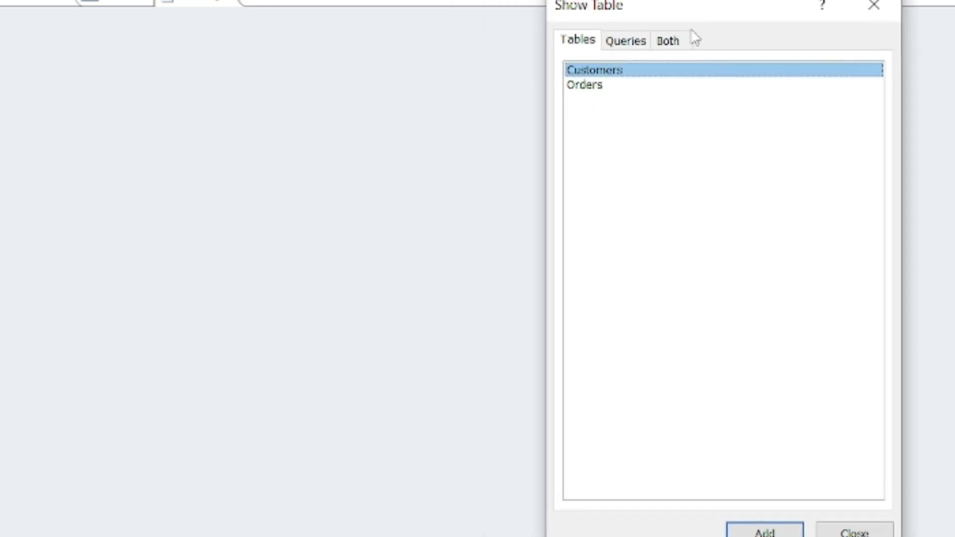
{"action": "double_click", "coordinate": [665, 73]}
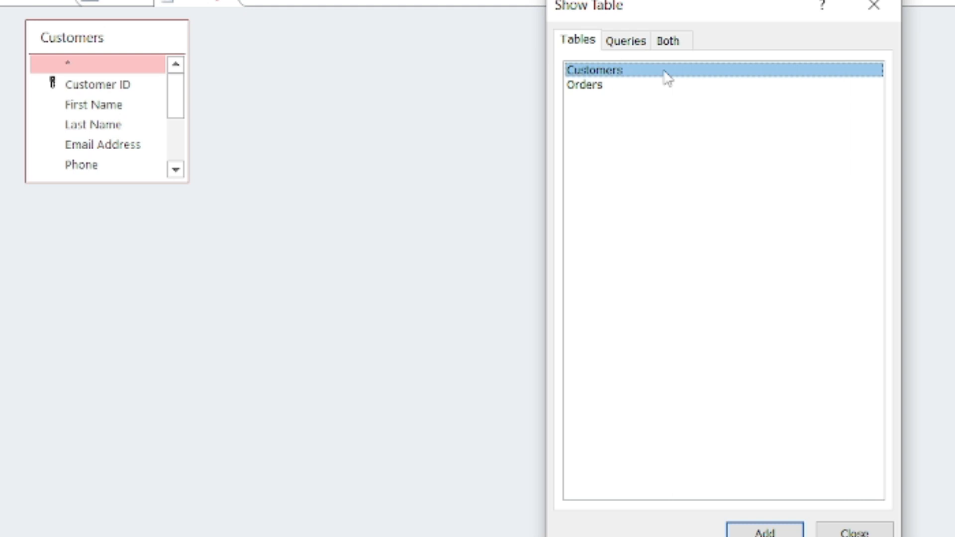
{"action": "left_click", "coordinate": [593, 89]}
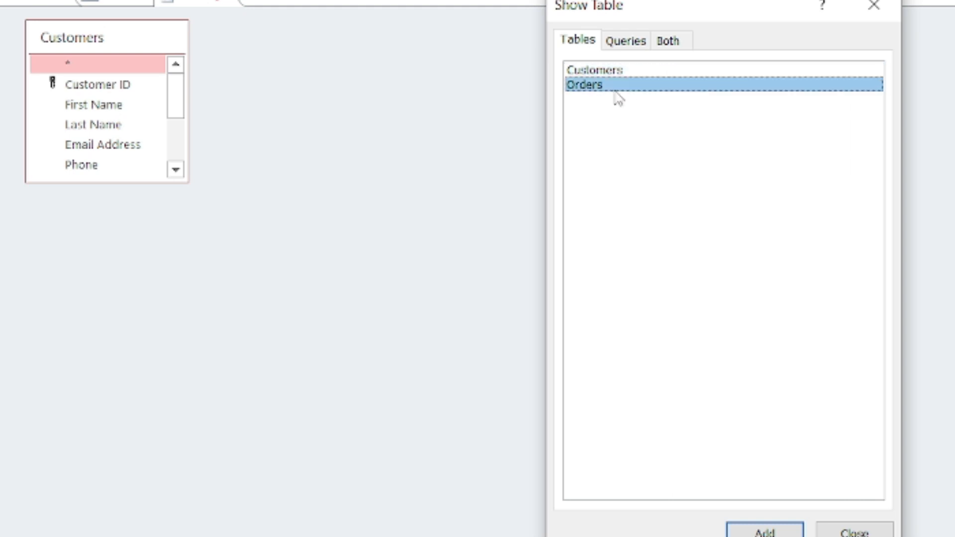
{"action": "double_click", "coordinate": [696, 86]}
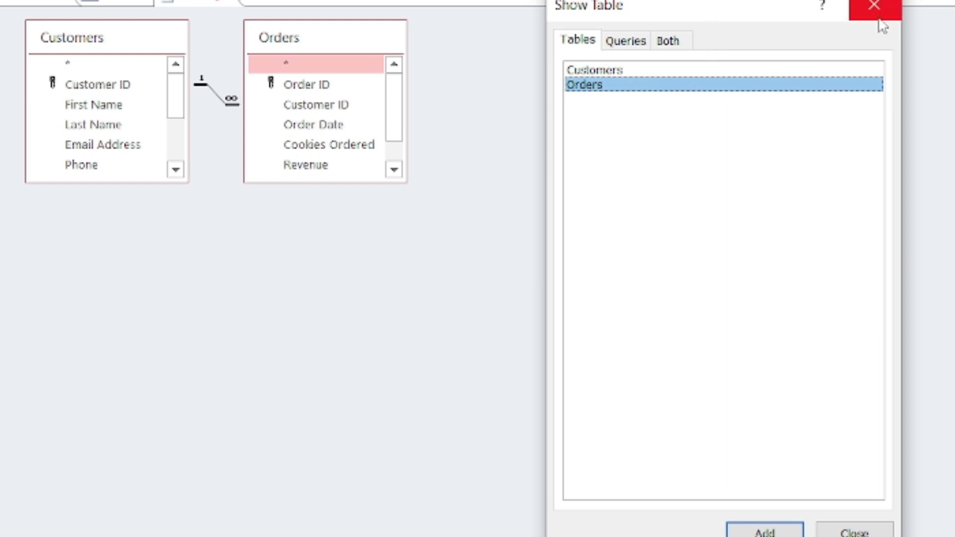
{"action": "left_click", "coordinate": [854, 532]}
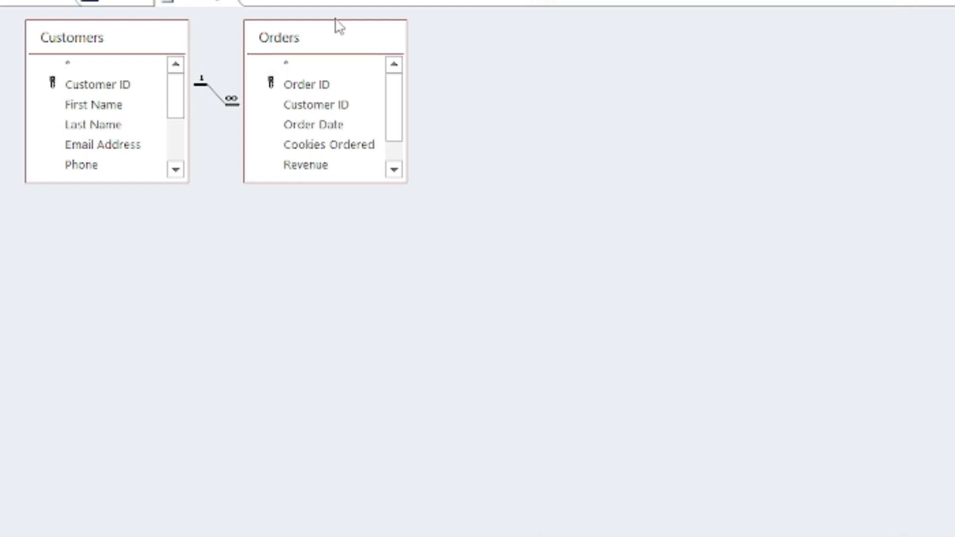
Move the Orders and Customers field lists apart so the relationship line between them is clearly laid out.
{"action": "left_click_drag", "start_coordinate": [348, 45], "coordinate": [613, 216]}
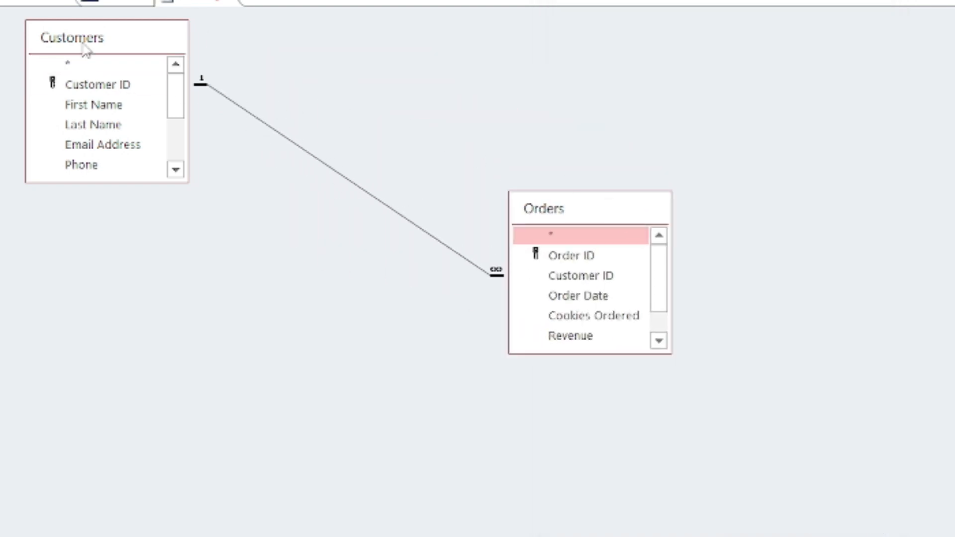
{"action": "left_click", "coordinate": [100, 40]}
{"action": "left_click_drag", "start_coordinate": [99, 40], "coordinate": [235, 70]}
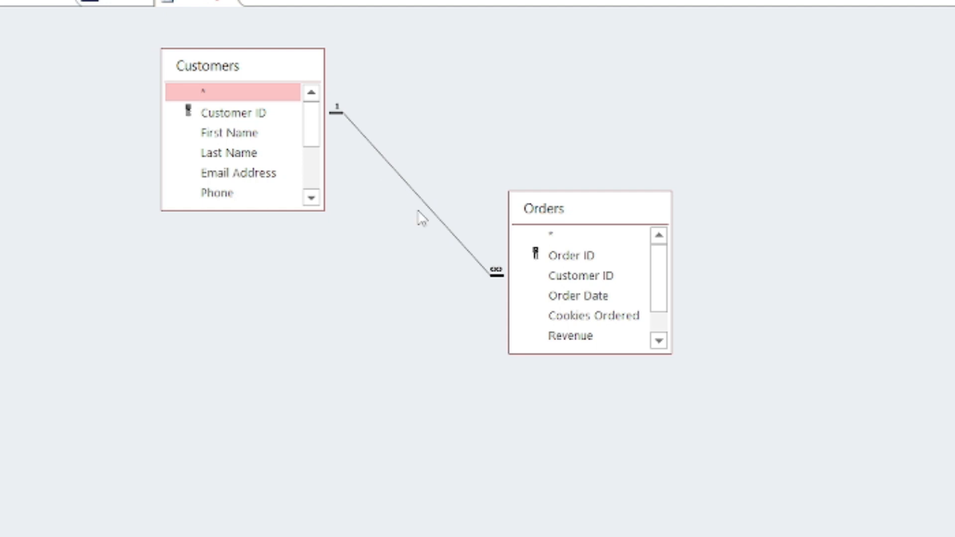
Examine the join properties of the Customers–Orders relationship, leaving the join type as it is.
{"action": "left_click", "coordinate": [359, 132]}
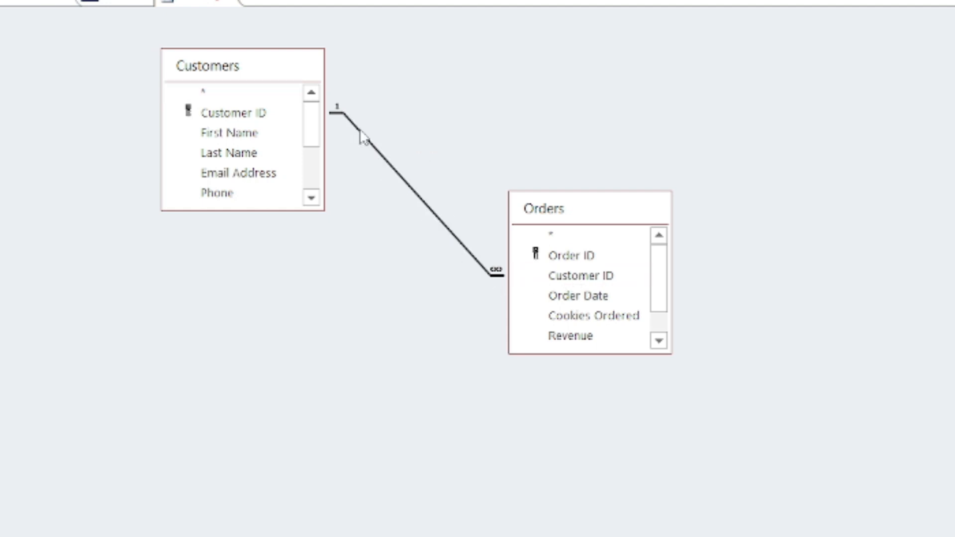
{"action": "double_click", "coordinate": [387, 165]}
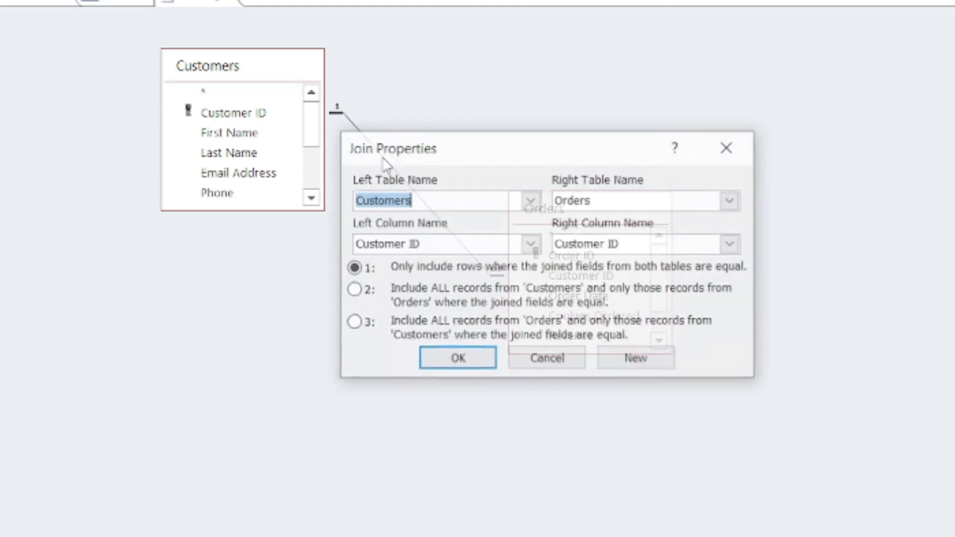
{"action": "left_click", "coordinate": [721, 149]}
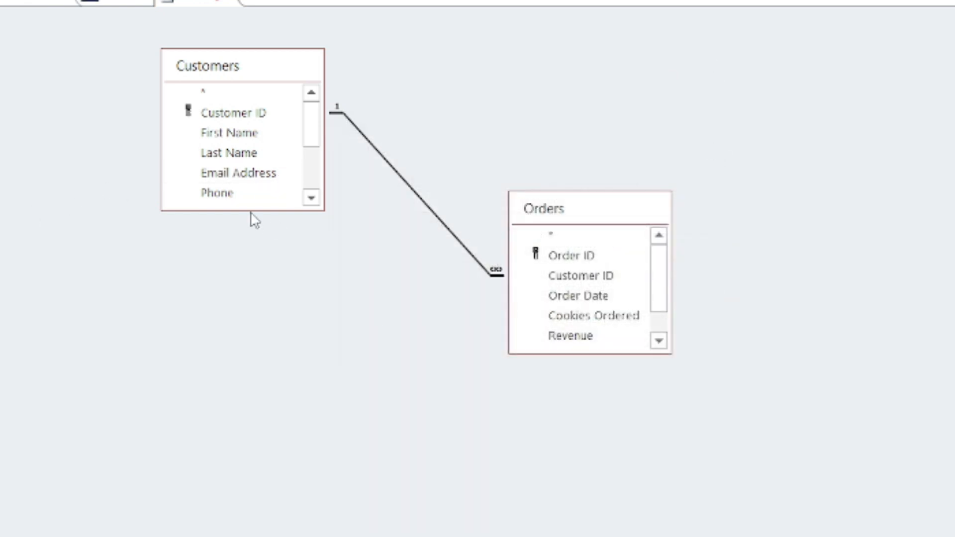
Enlarge the Customers and Orders field lists to show every field down to Notes and Revenue Per Cookie.
{"action": "left_click_drag", "start_coordinate": [249, 211], "coordinate": [243, 339]}
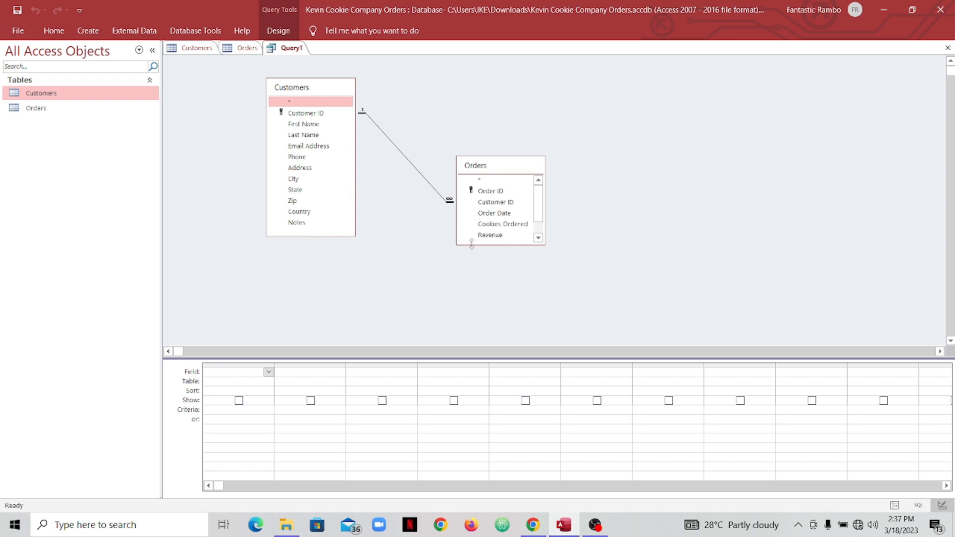
{"action": "left_click_drag", "start_coordinate": [472, 244], "coordinate": [472, 275]}
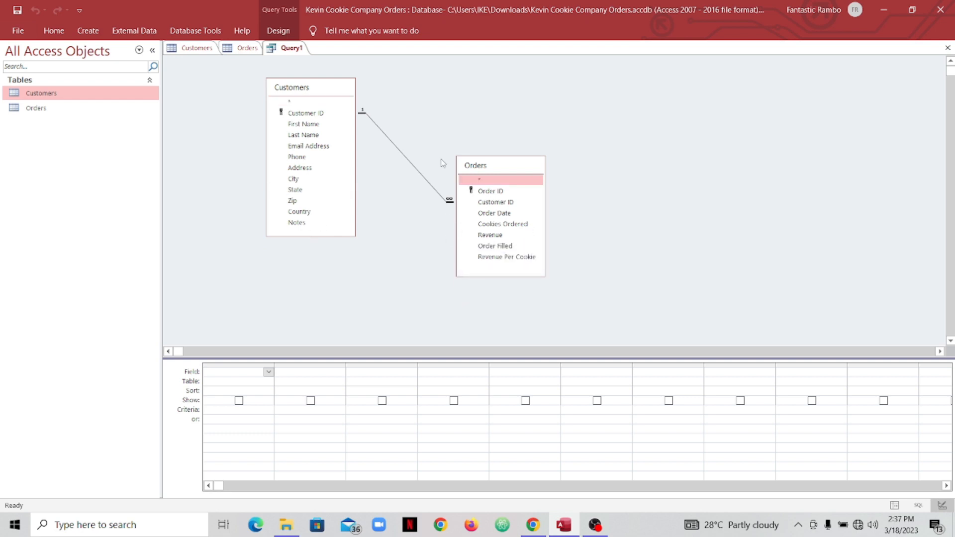
{"action": "left_click", "coordinate": [438, 105]}
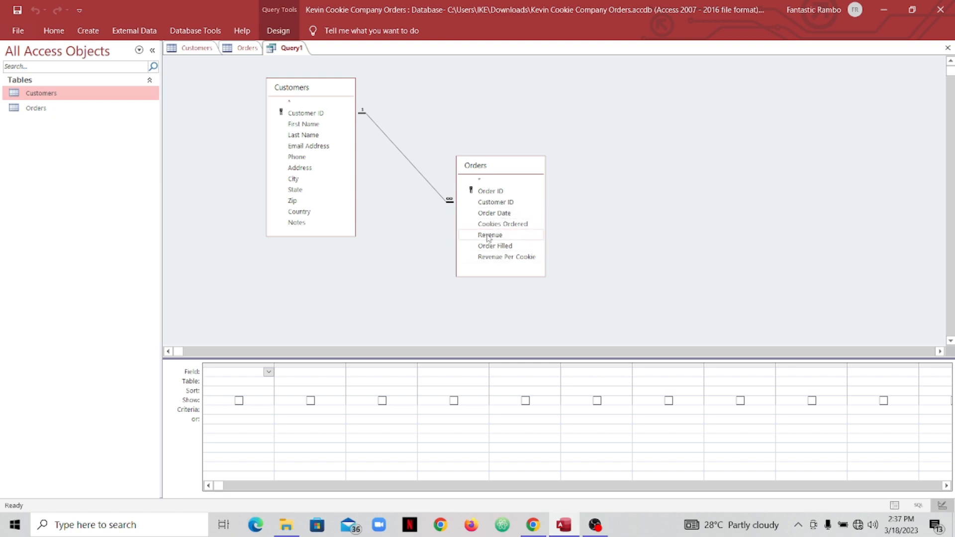
Add First Name and State from Customers and Revenue from Orders to the design grid, and run the query.
{"action": "double_click", "coordinate": [304, 124]}
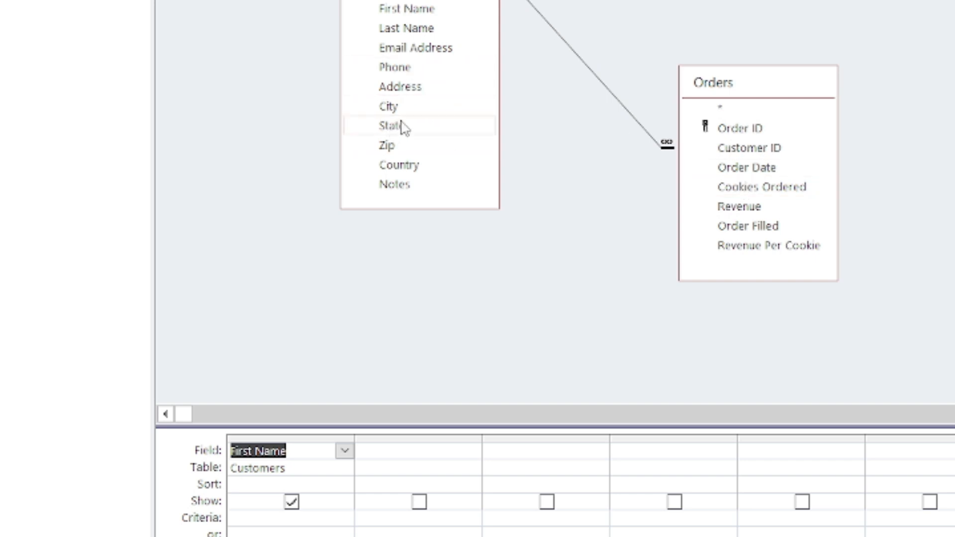
{"action": "double_click", "coordinate": [443, 130]}
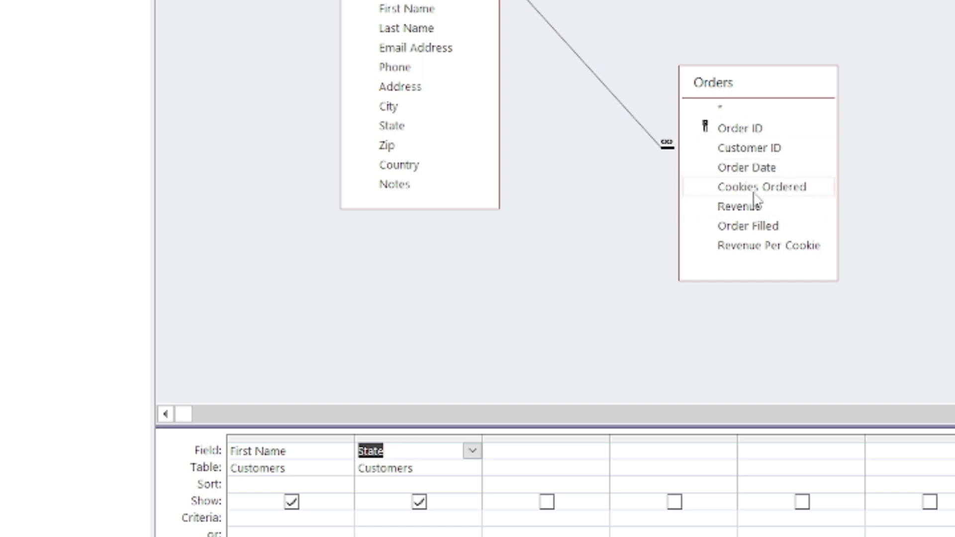
{"action": "double_click", "coordinate": [763, 209]}
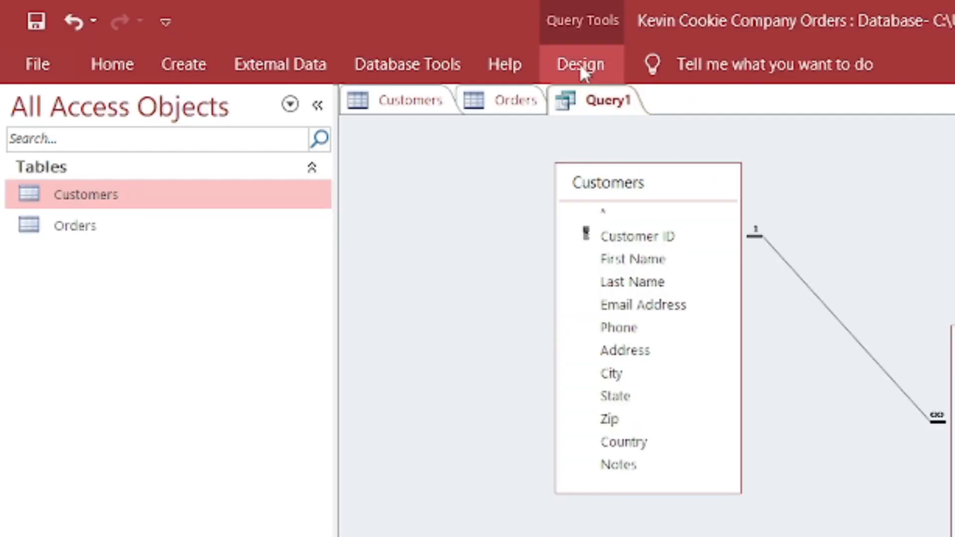
{"action": "left_click", "coordinate": [580, 62]}
{"action": "left_click", "coordinate": [101, 130]}
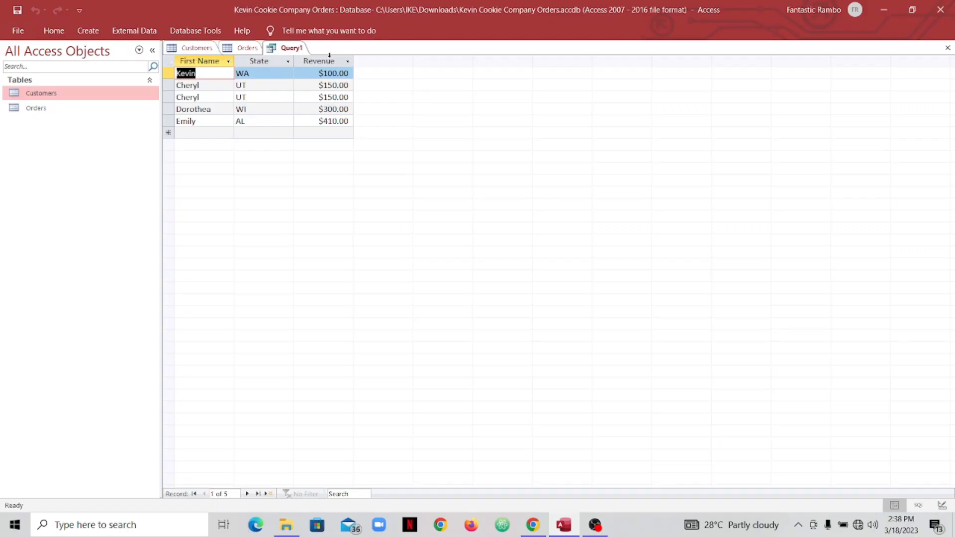
Return the query to design view, set the State criterion to "UT", and run the query.
{"action": "right_click", "coordinate": [284, 48]}
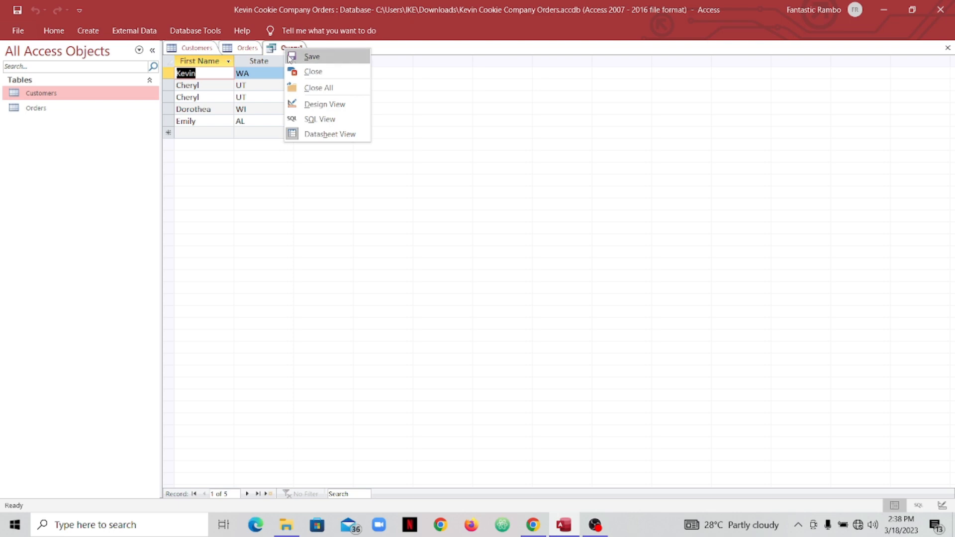
{"action": "left_click", "coordinate": [315, 105]}
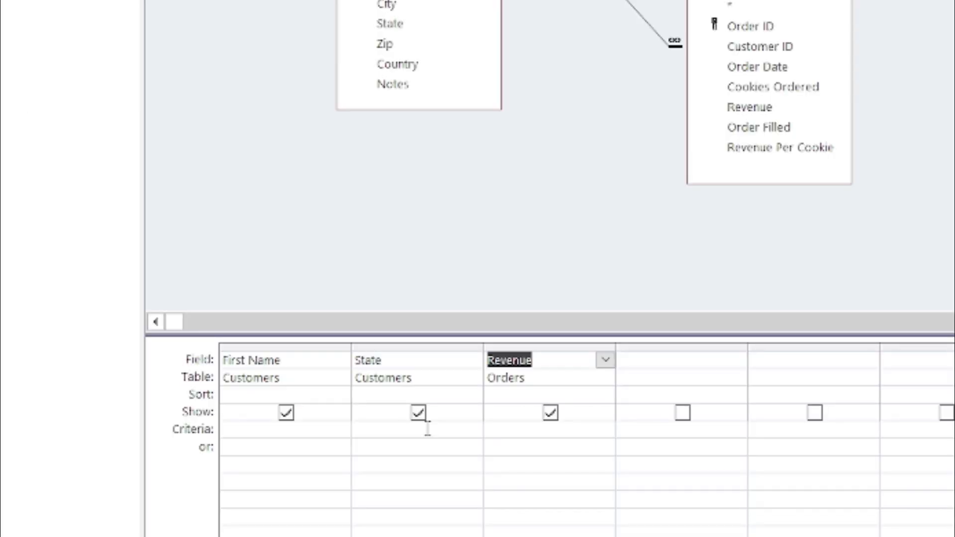
{"action": "left_click", "coordinate": [427, 430]}
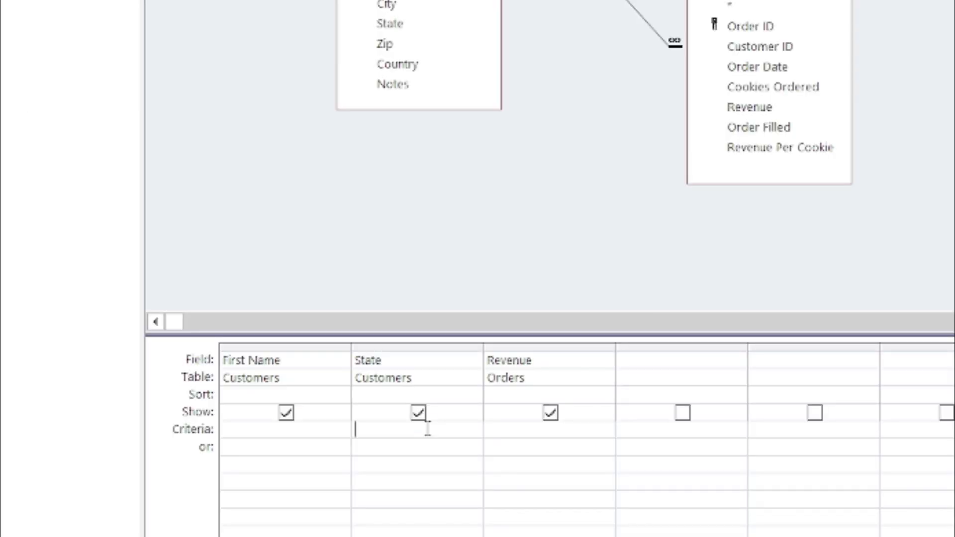
{"action": "type", "text": "UT"}
{"action": "left_click", "coordinate": [508, 434]}
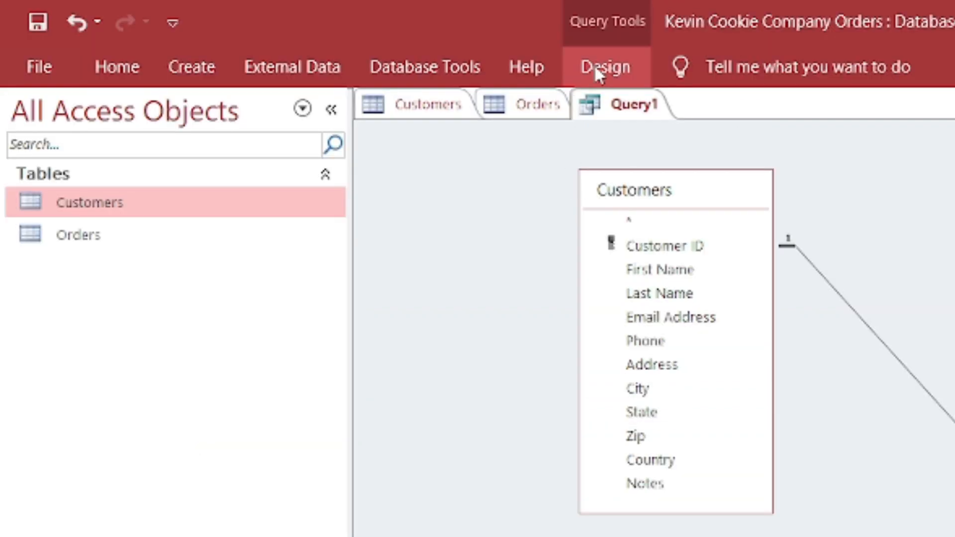
{"action": "left_click", "coordinate": [616, 63]}
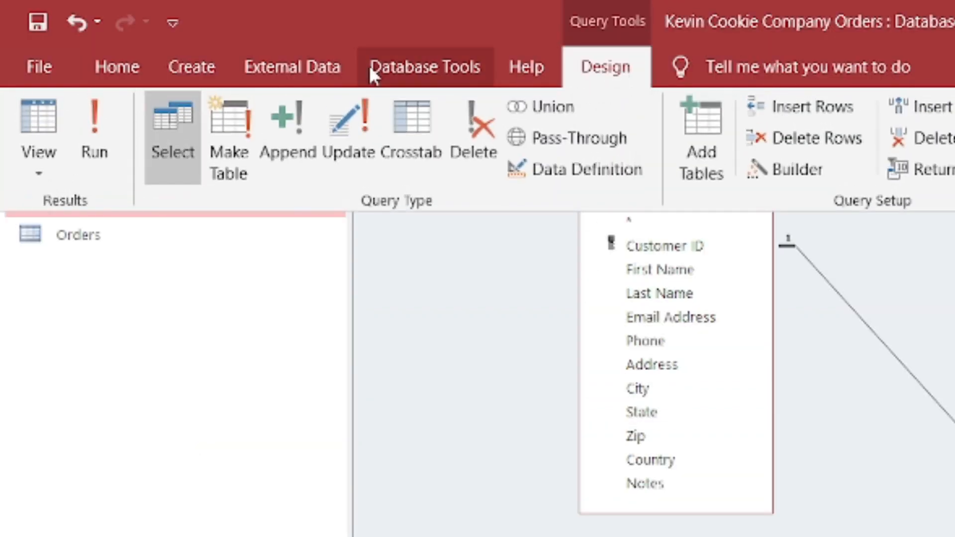
{"action": "left_click", "coordinate": [84, 147]}
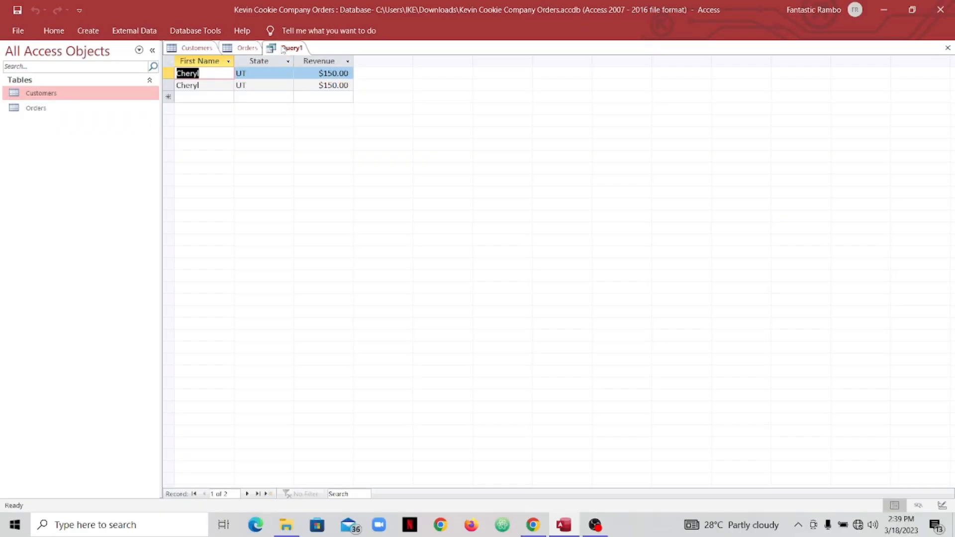
Return the query to design view and clear the criterion under the State field.
{"action": "right_click", "coordinate": [283, 49]}
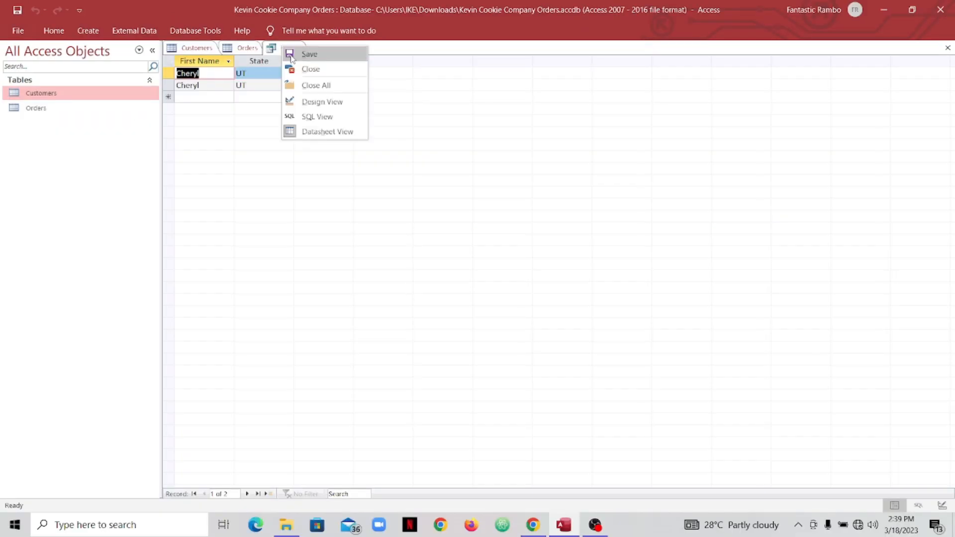
{"action": "left_click", "coordinate": [323, 103]}
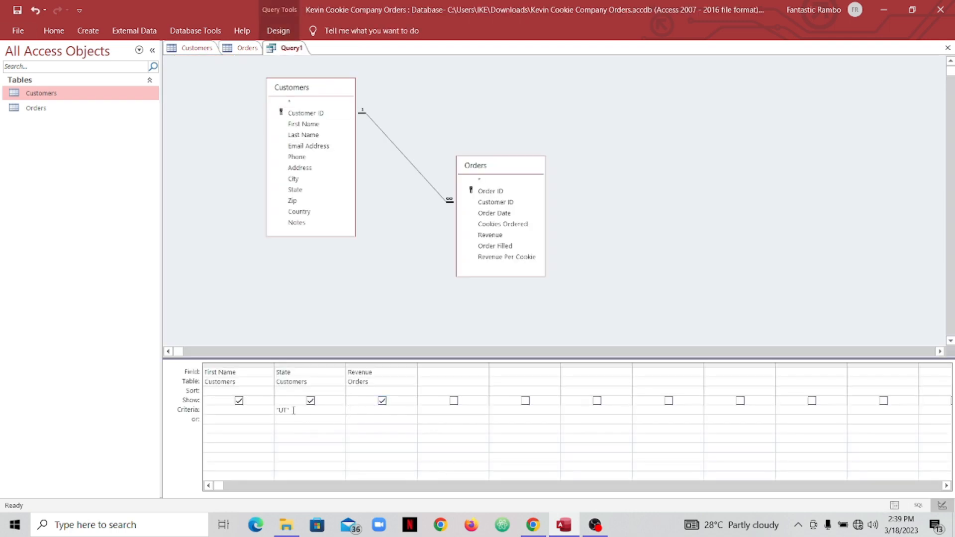
{"action": "left_click", "coordinate": [280, 409]}
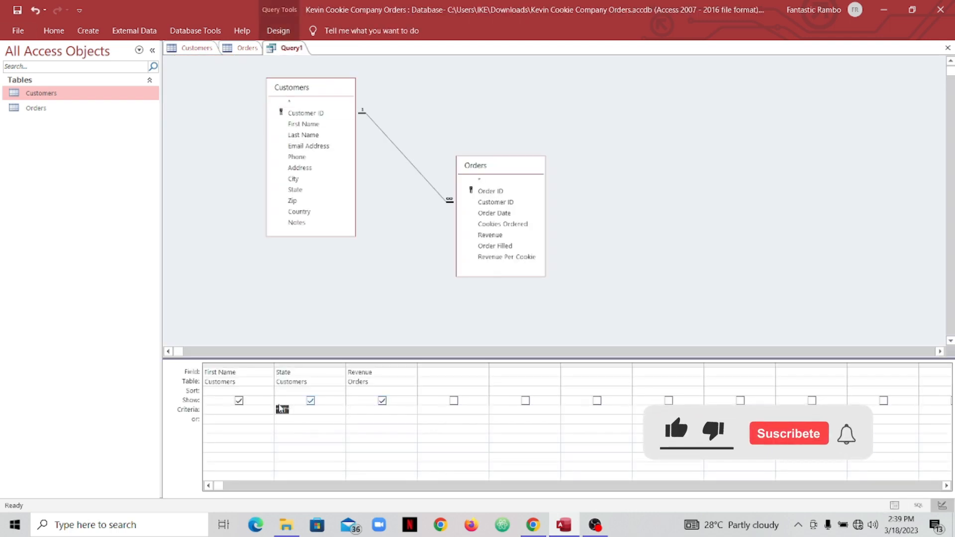
{"action": "key", "text": "BackSpace"}
Set the Revenue criterion to >100 and run the query.
{"action": "left_click", "coordinate": [370, 411]}
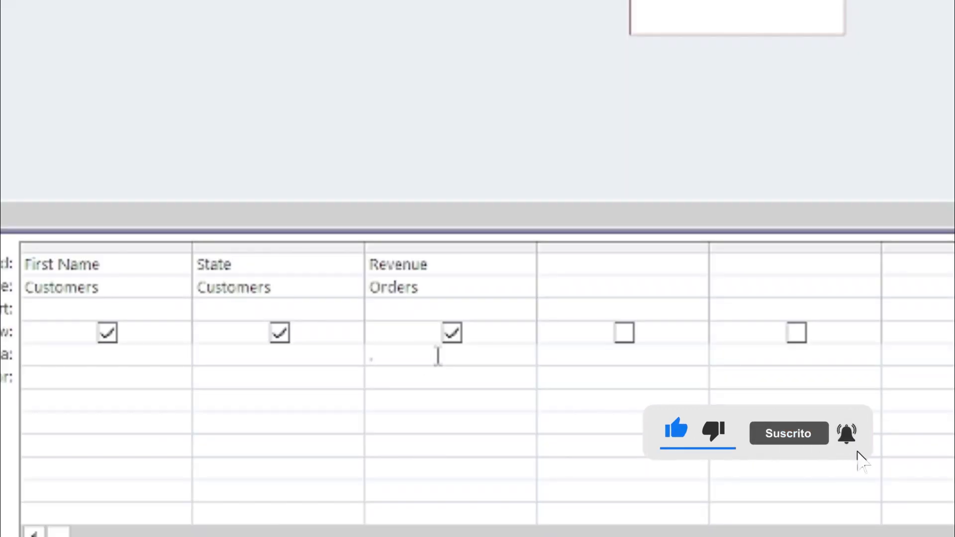
{"action": "type", "text": ">10"}
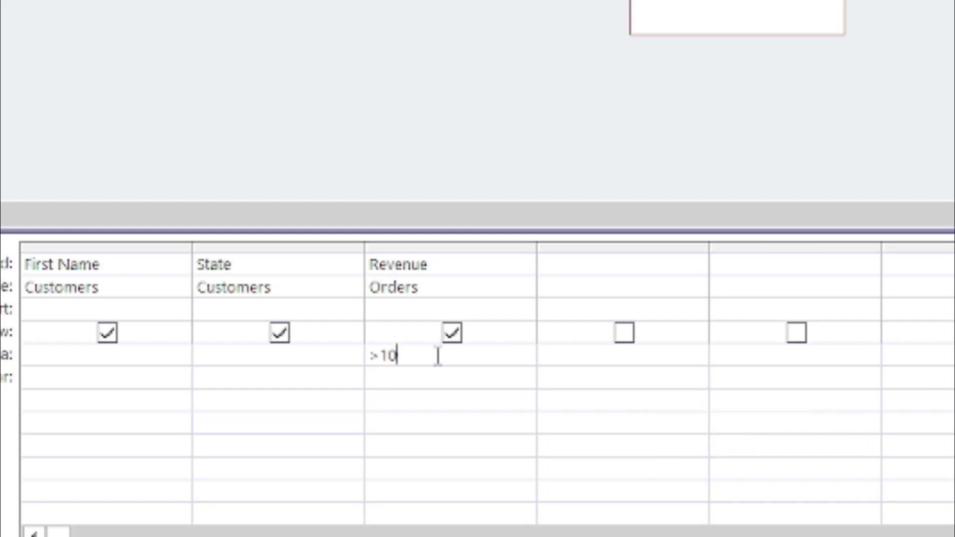
{"action": "type", "text": "0"}
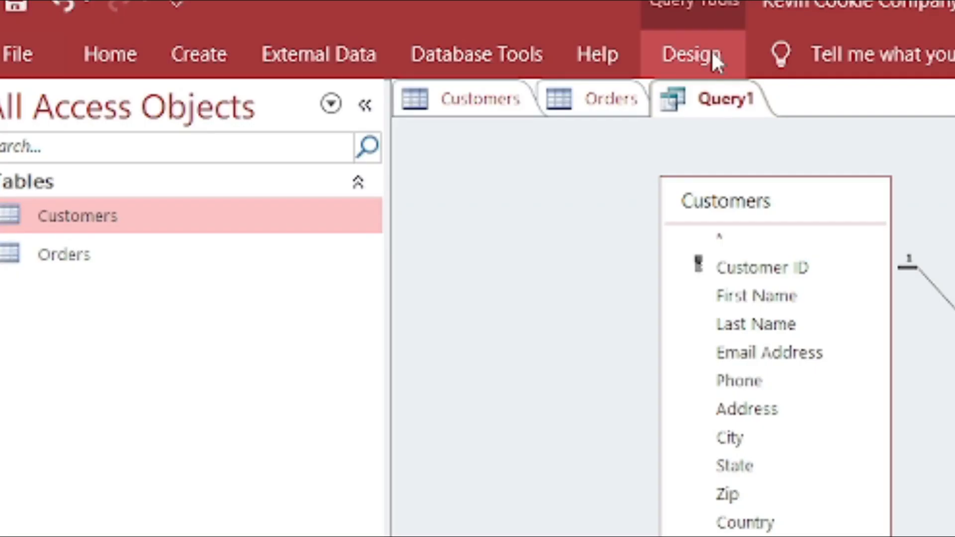
{"action": "left_click", "coordinate": [712, 53]}
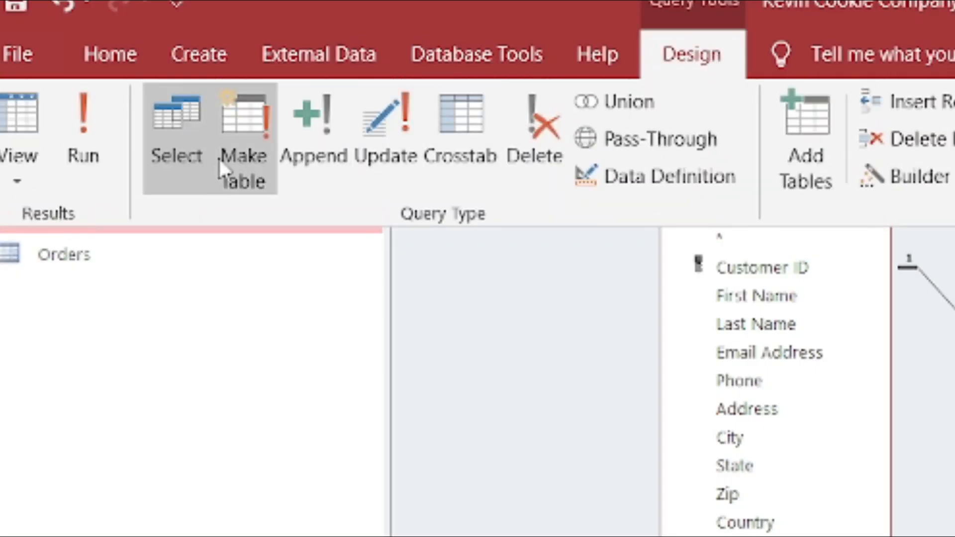
{"action": "left_click", "coordinate": [76, 135]}
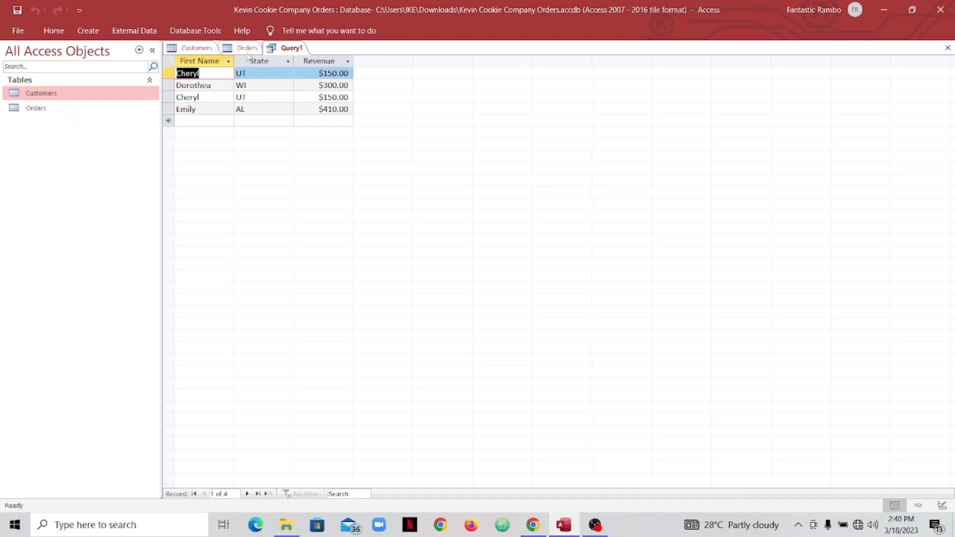
Return the query to design view and start saving it.
{"action": "right_click", "coordinate": [290, 50]}
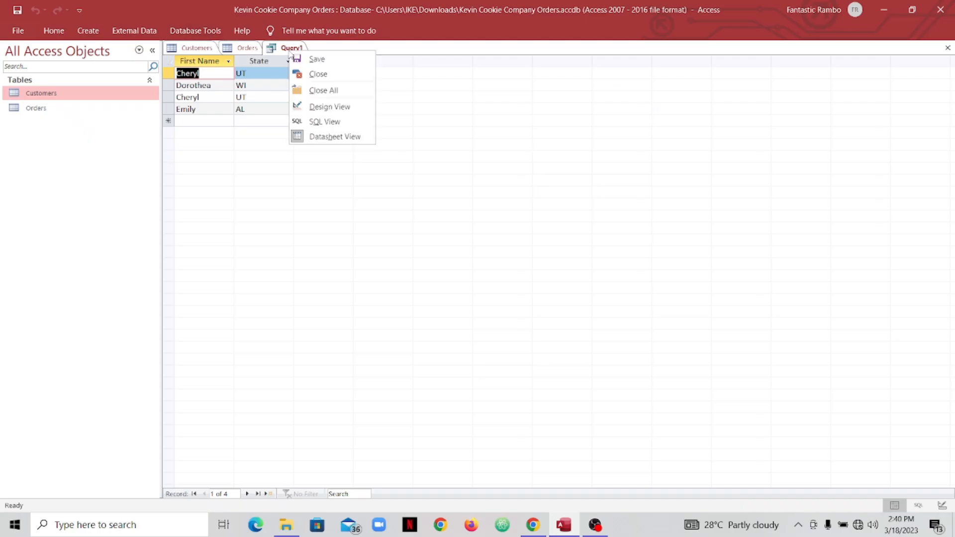
{"action": "left_click", "coordinate": [330, 107]}
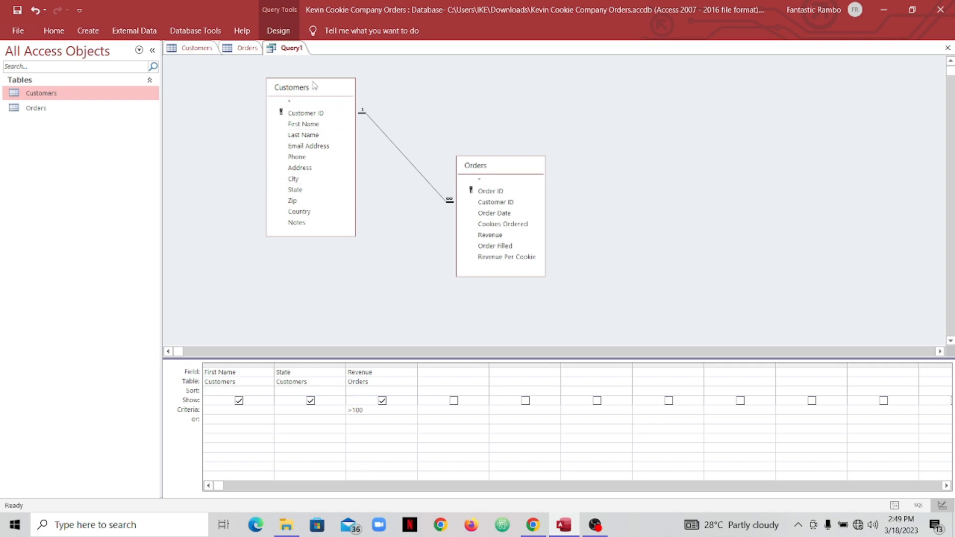
{"action": "right_click", "coordinate": [287, 54]}
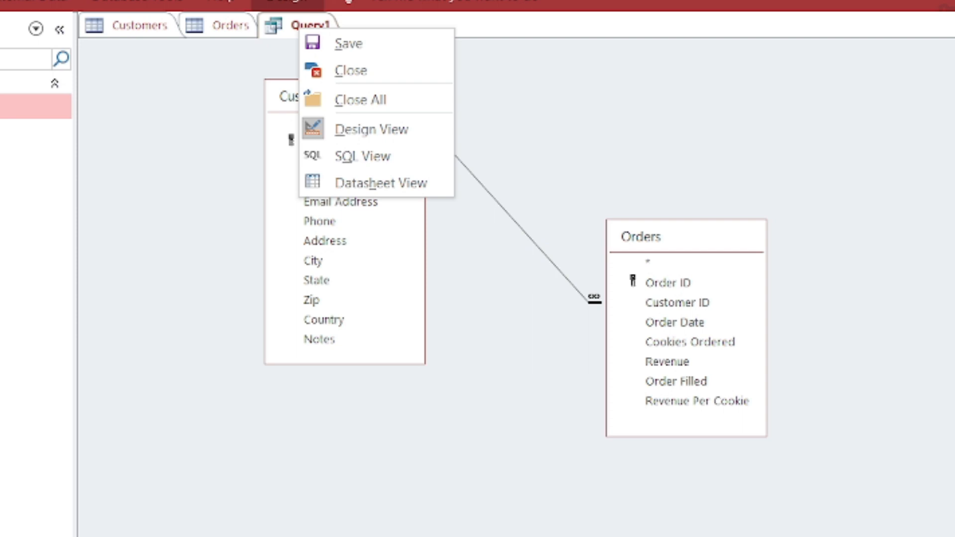
{"action": "left_click", "coordinate": [375, 44]}
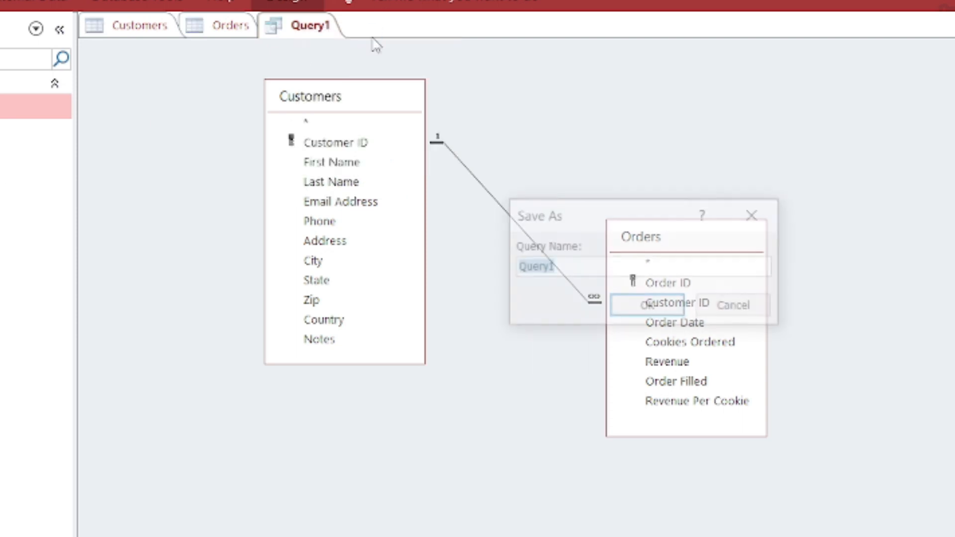
{"action": "left_click", "coordinate": [657, 264]}
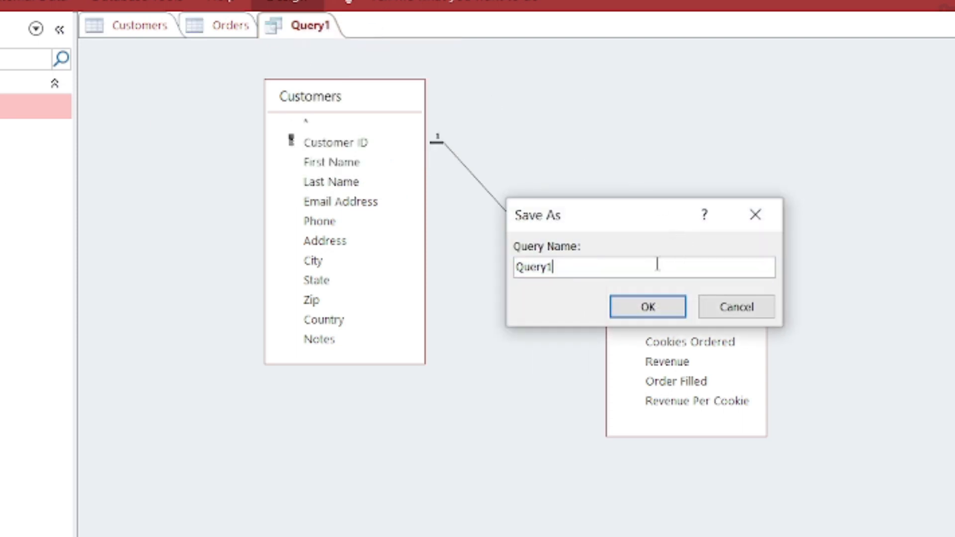
{"action": "left_click_drag", "start_coordinate": [657, 264], "coordinate": [482, 260]}
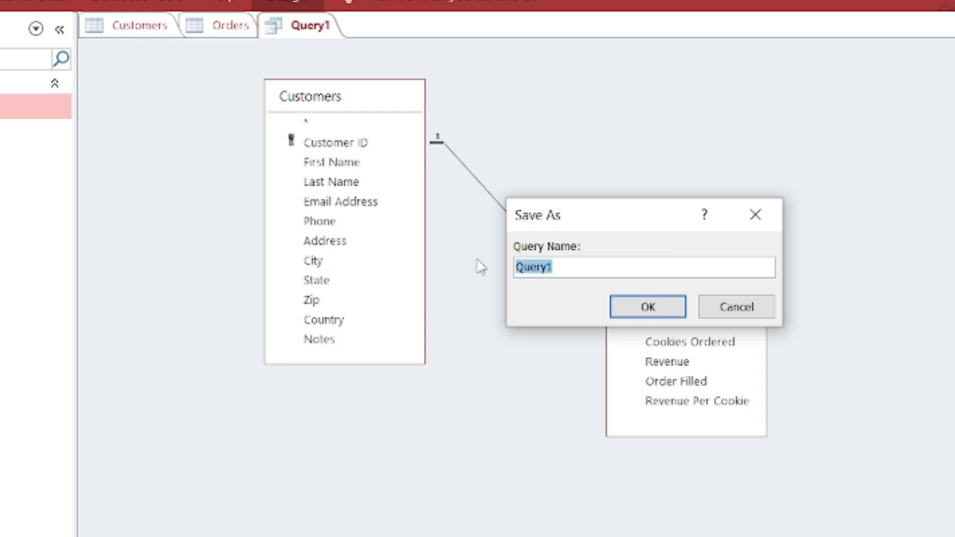
{"action": "type", "text": "Pizz"}
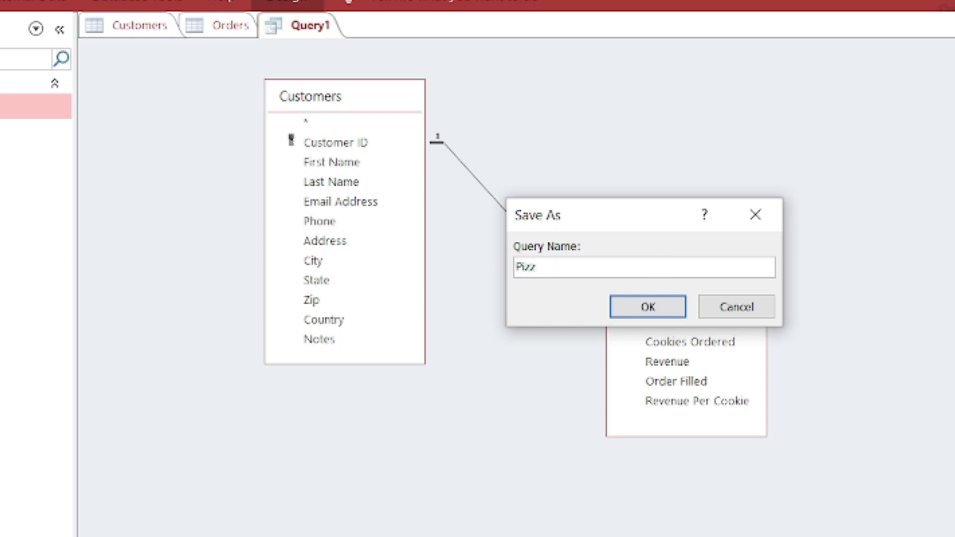
{"action": "key", "text": "BackSpace"}
{"action": "key", "text": "BackSpace"}
{"action": "key", "text": "BackSpace"}
{"action": "key", "text": "BackSpace"}
{"action": "key", "text": "ctrl+z"}
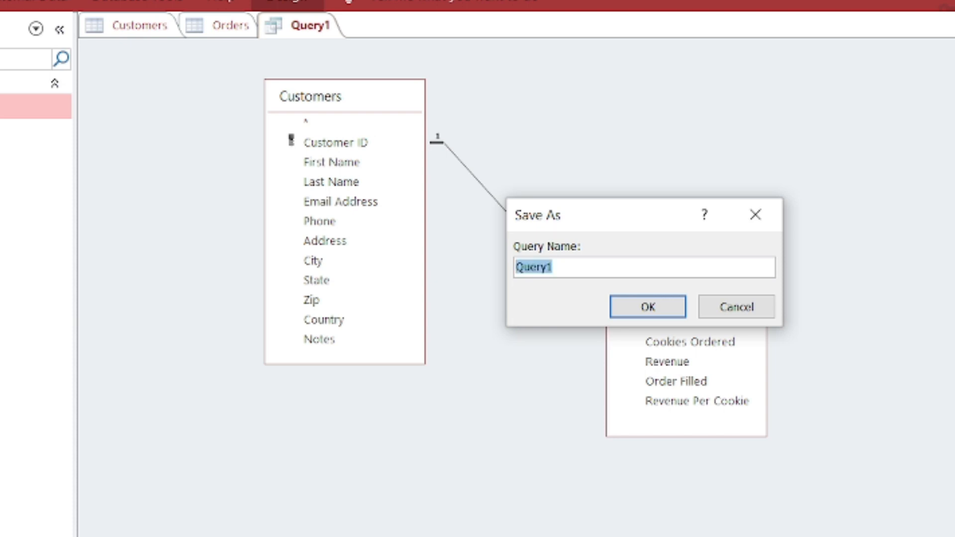
Shorten the suggested query name to "Query" and save the query under it.
{"action": "key", "text": "Right"}
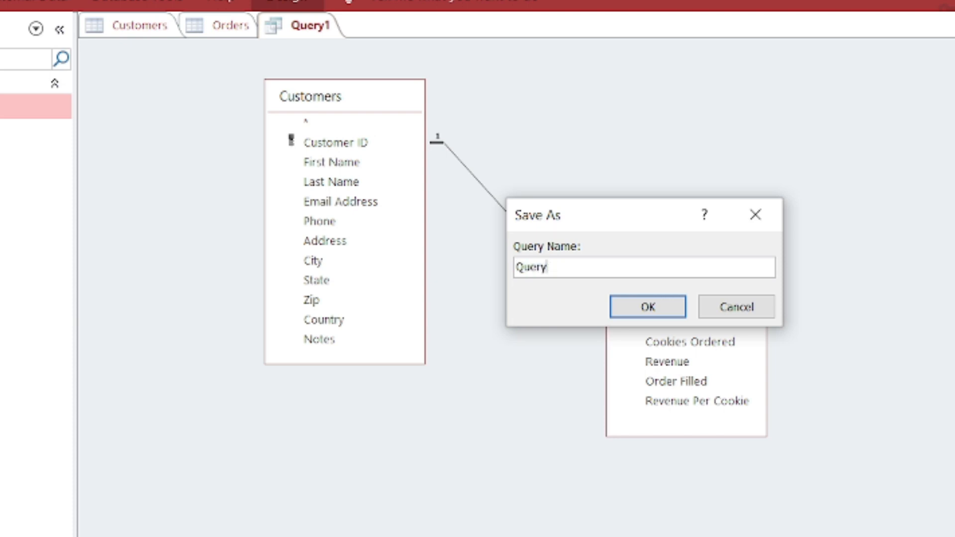
{"action": "left_click", "coordinate": [648, 307]}
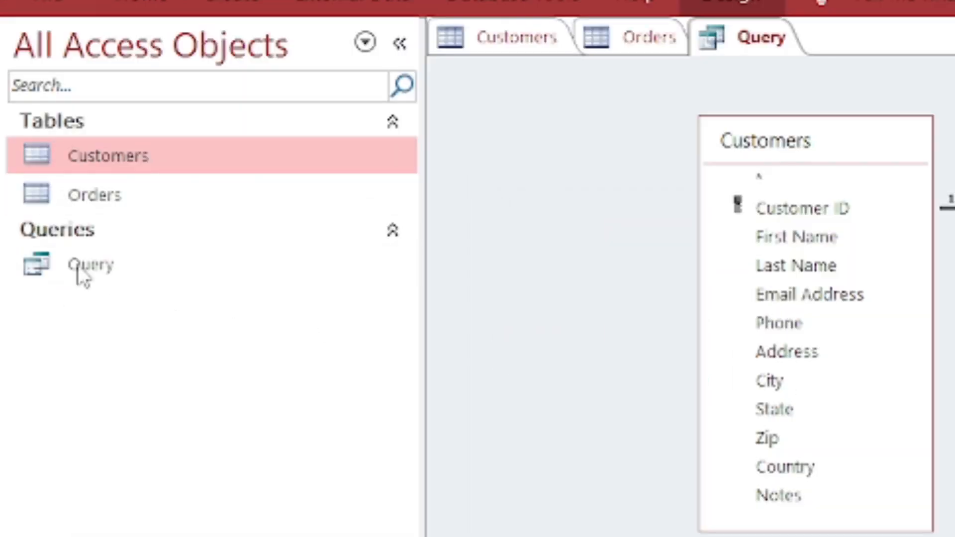